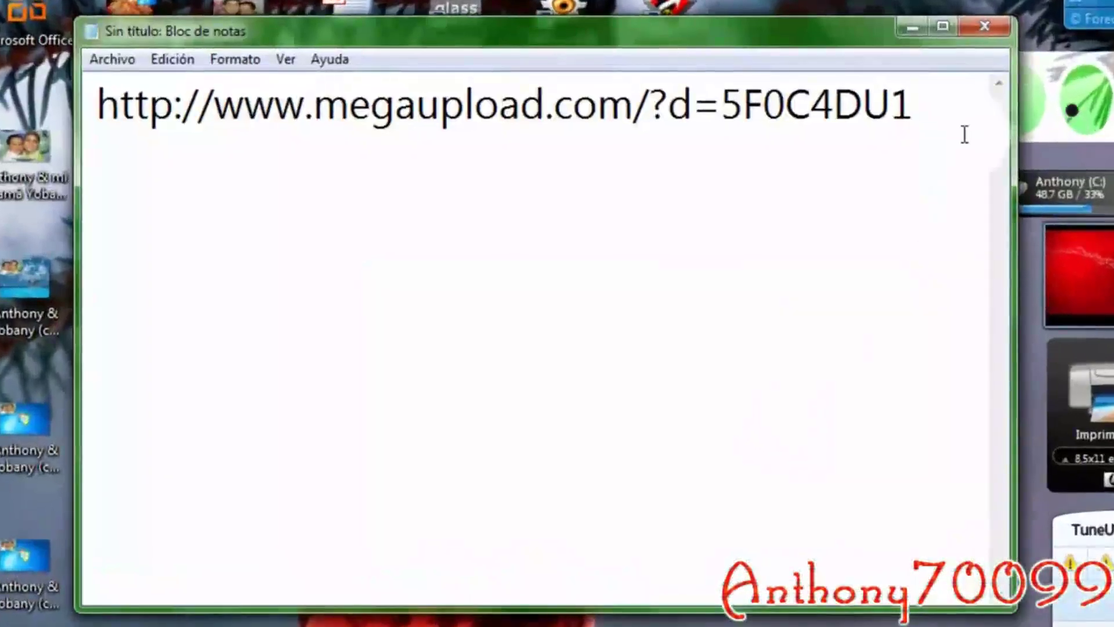
Copy the Megaupload link from the note and load it in Firefox in place of the current address
left_click_drag(966, 136, 87, 110)
right_click(339, 94)
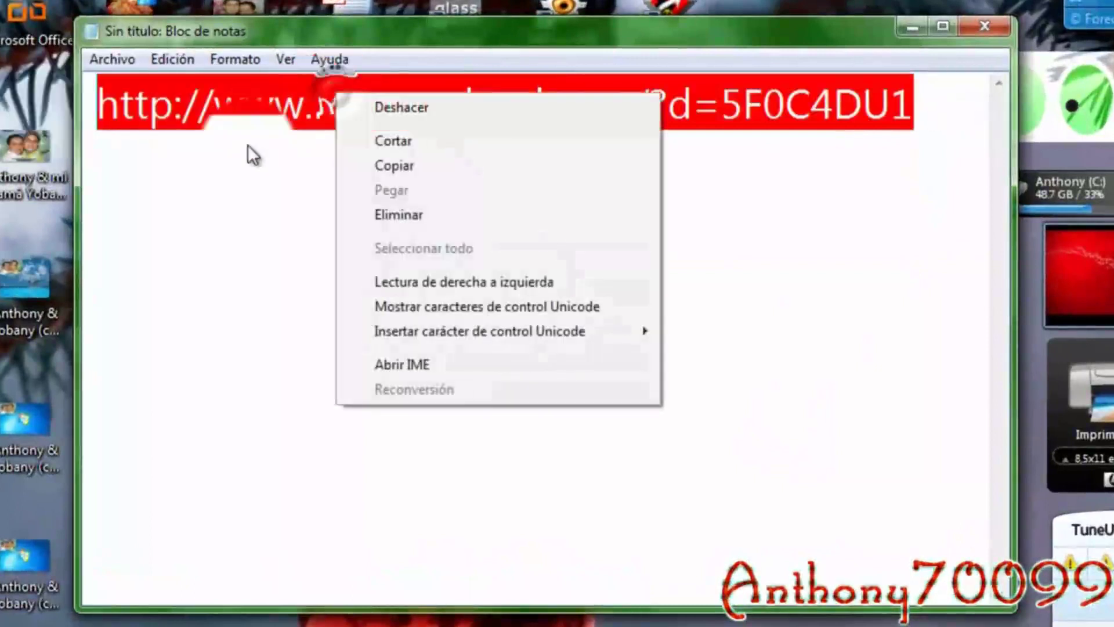
left_click(366, 166)
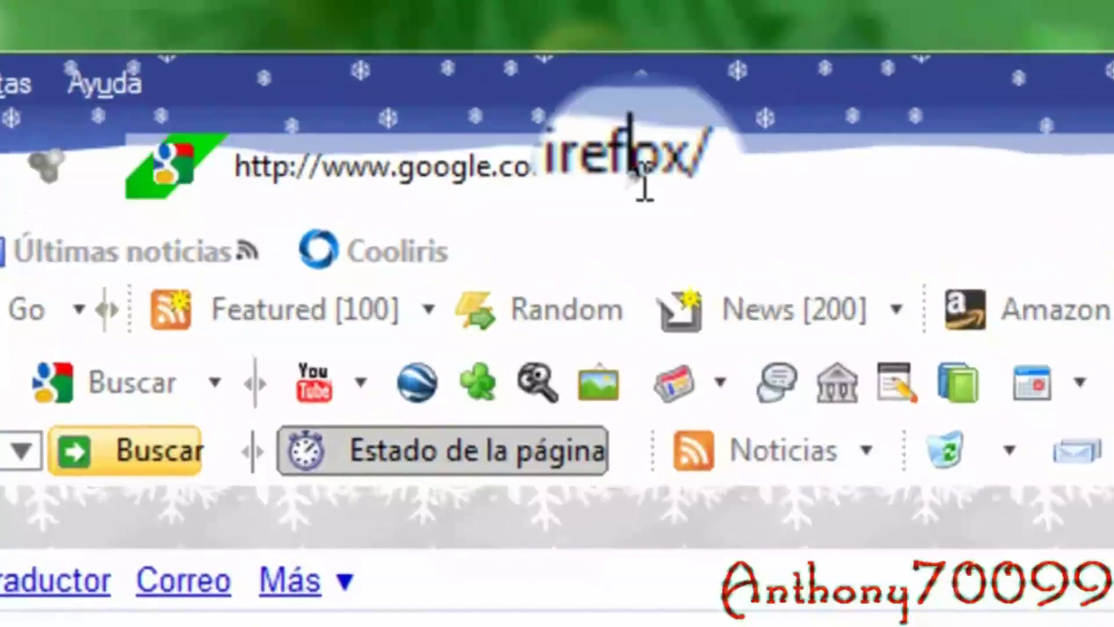
left_click(645, 174)
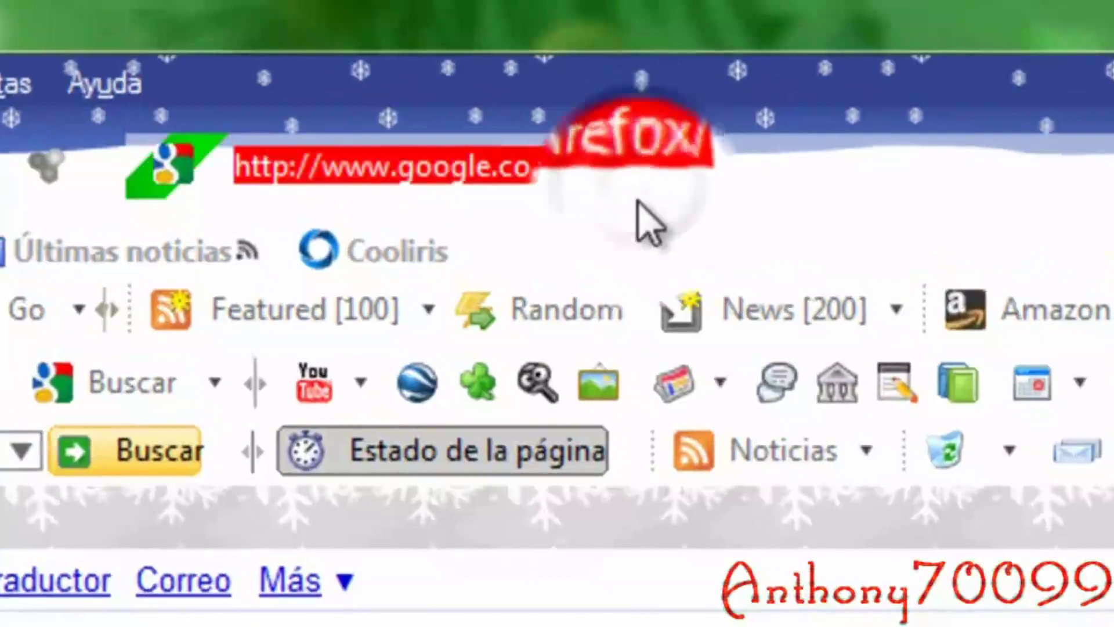
key("Delete")
key("ctrl+v")
key("Return")
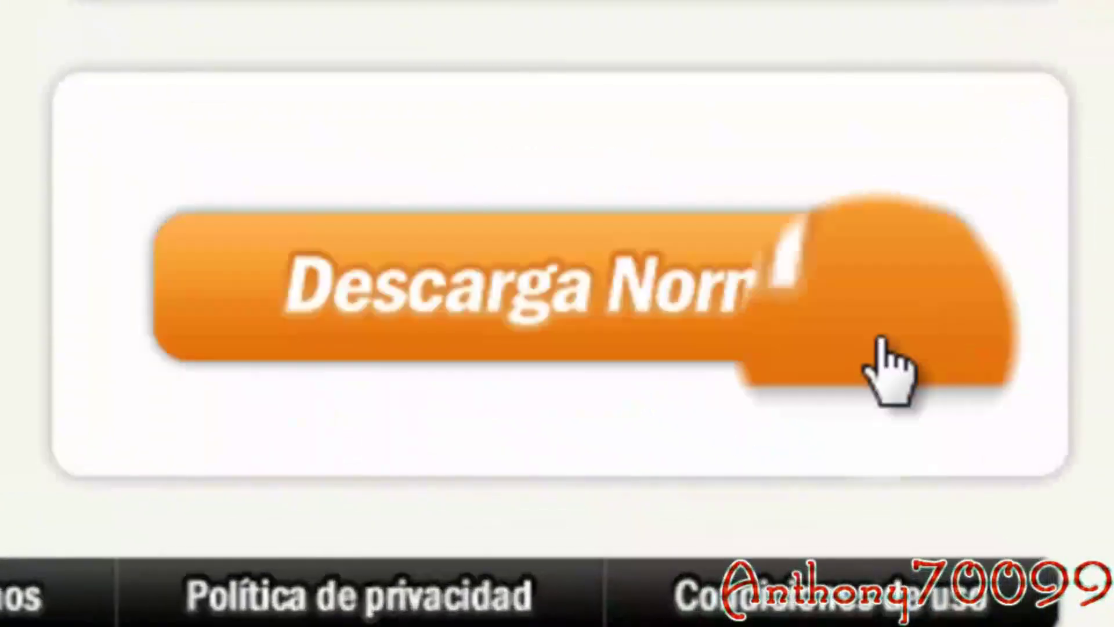
Request the normal download of Regalo_200_suscriptores.rar and dismiss the download dialog without accepting it
left_click(880, 366)
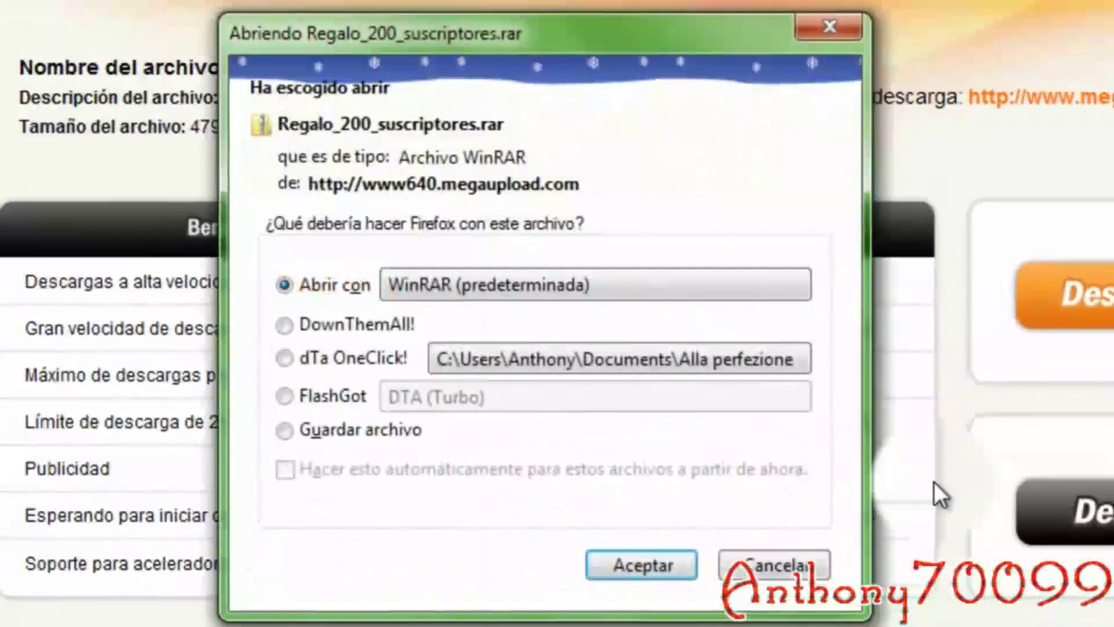
left_click(797, 564)
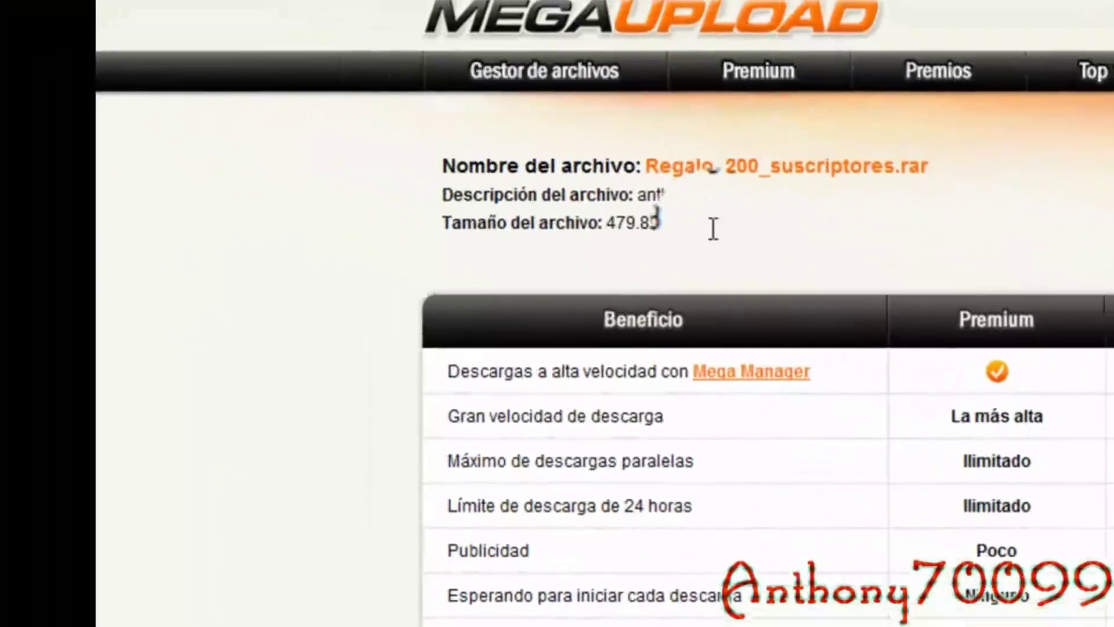
Open the GoFolder ananasso nnapulitanu folder in the Documents library
key("super")
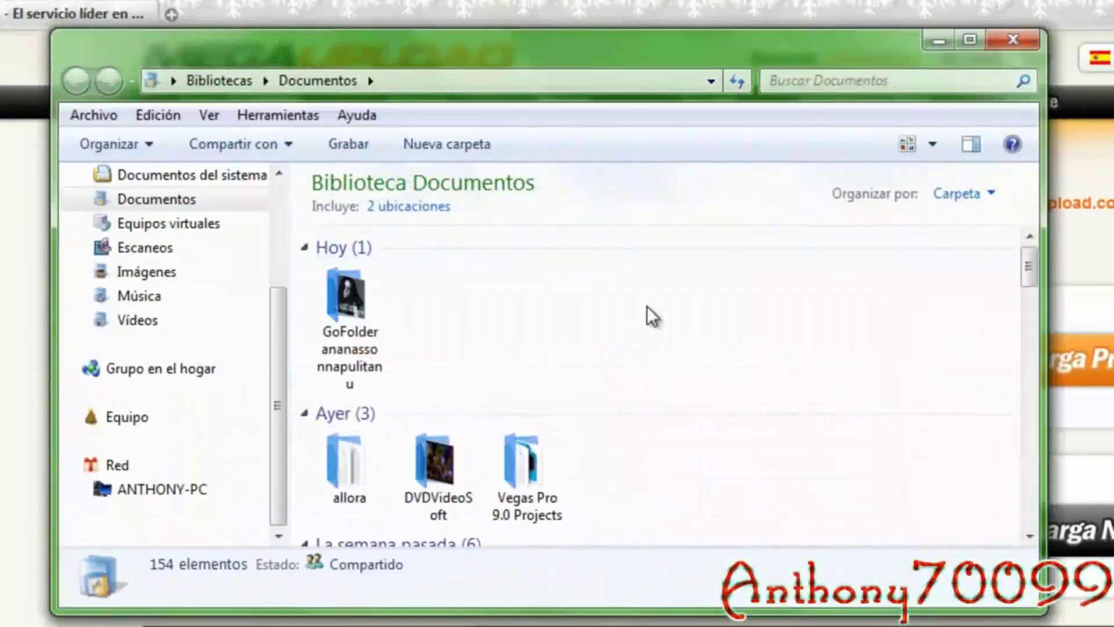
left_click(358, 312)
double_click(358, 312)
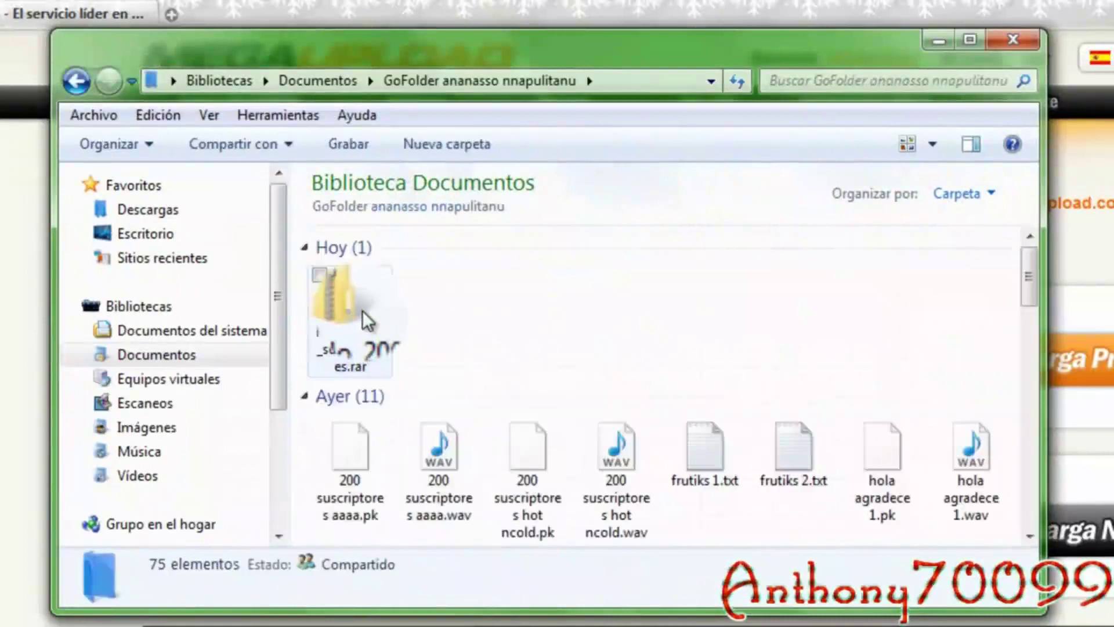
Extract Regalo_200_suscriptores.rar into the current folder with WinRAR, supplying the archive password
left_click(370, 339)
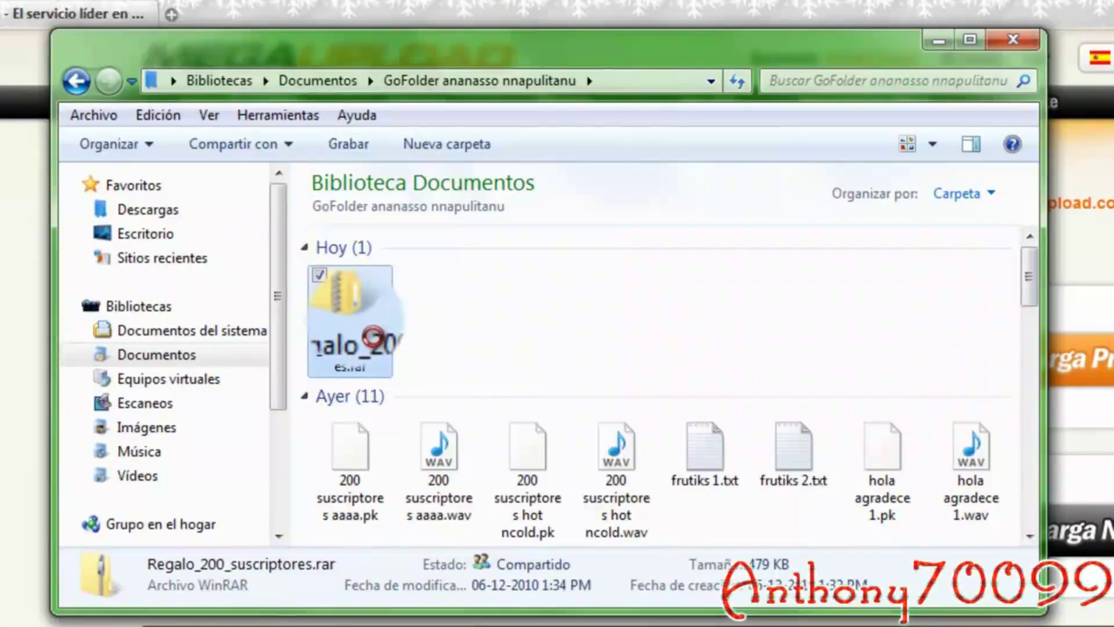
right_click(356, 318)
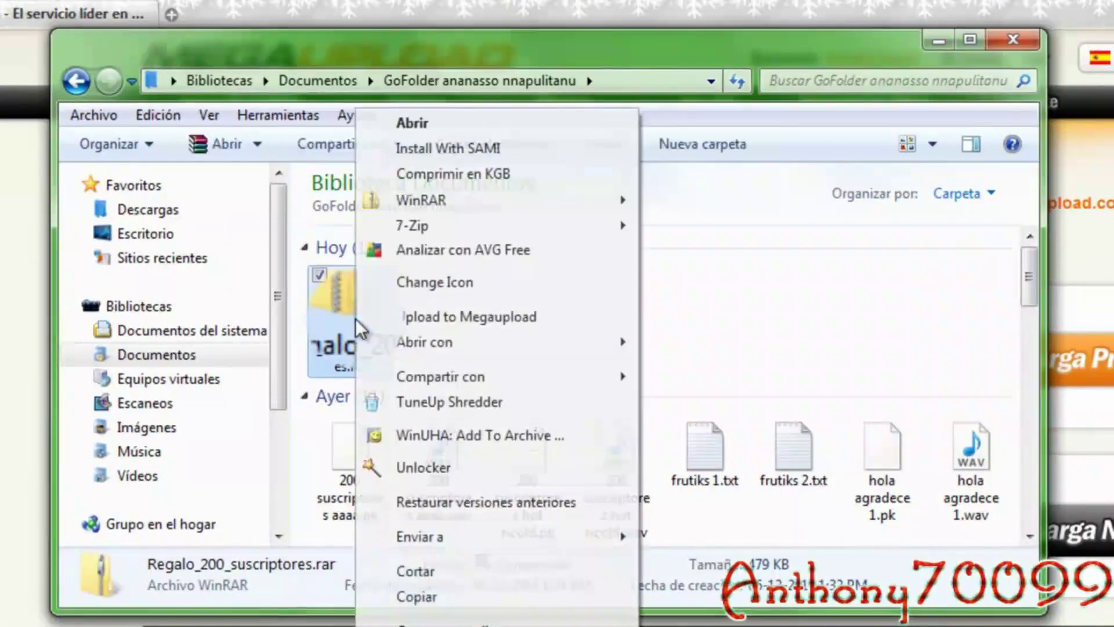
mouse_move(373, 205)
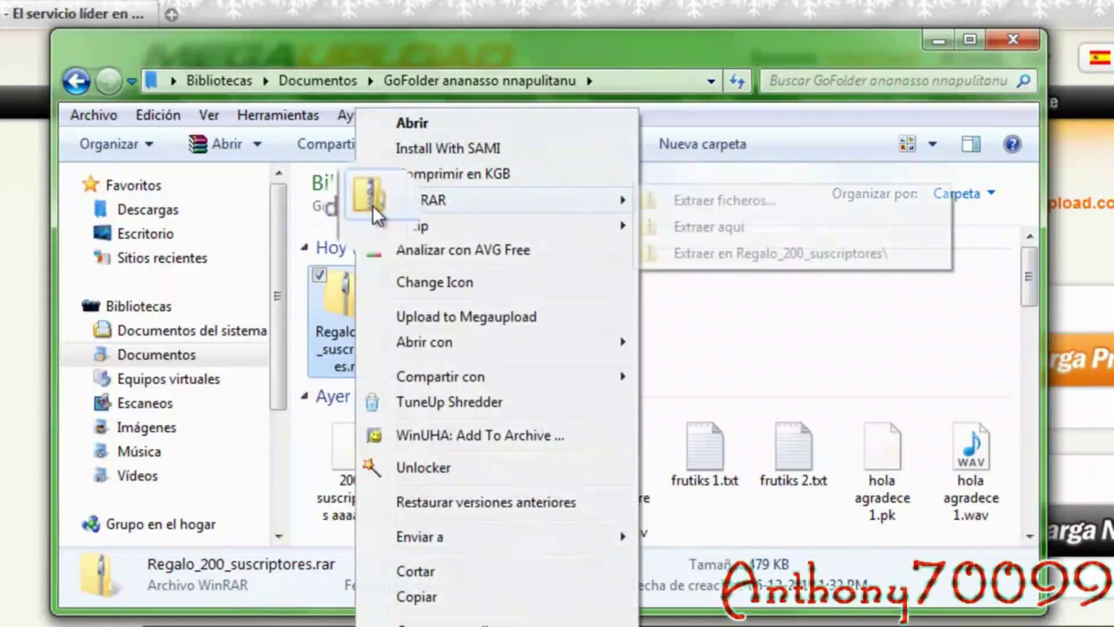
left_click(720, 229)
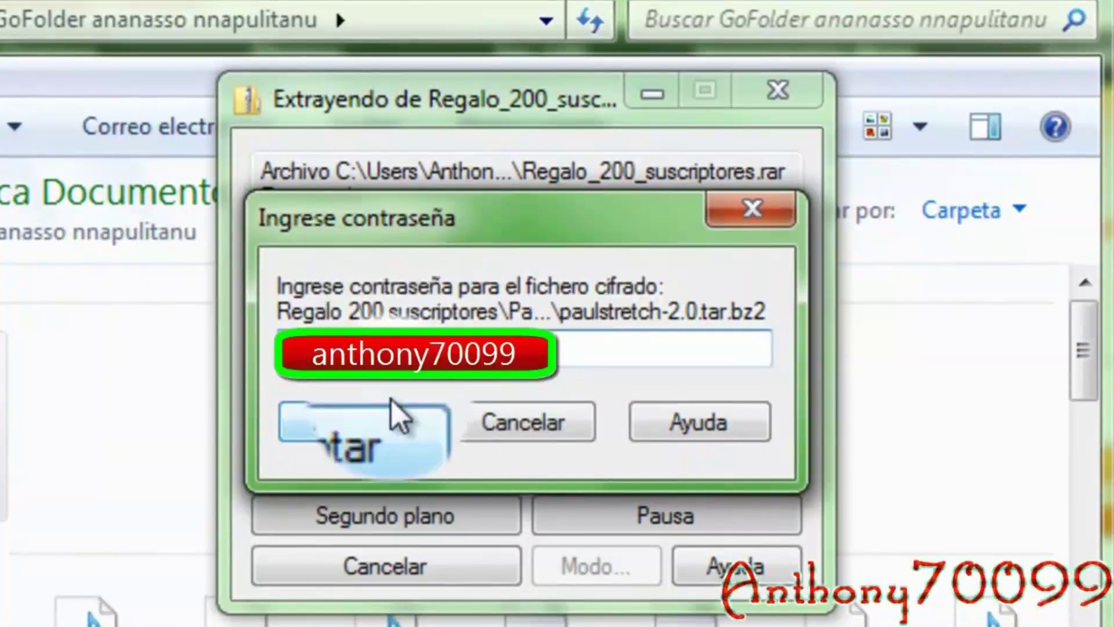
left_click(354, 427)
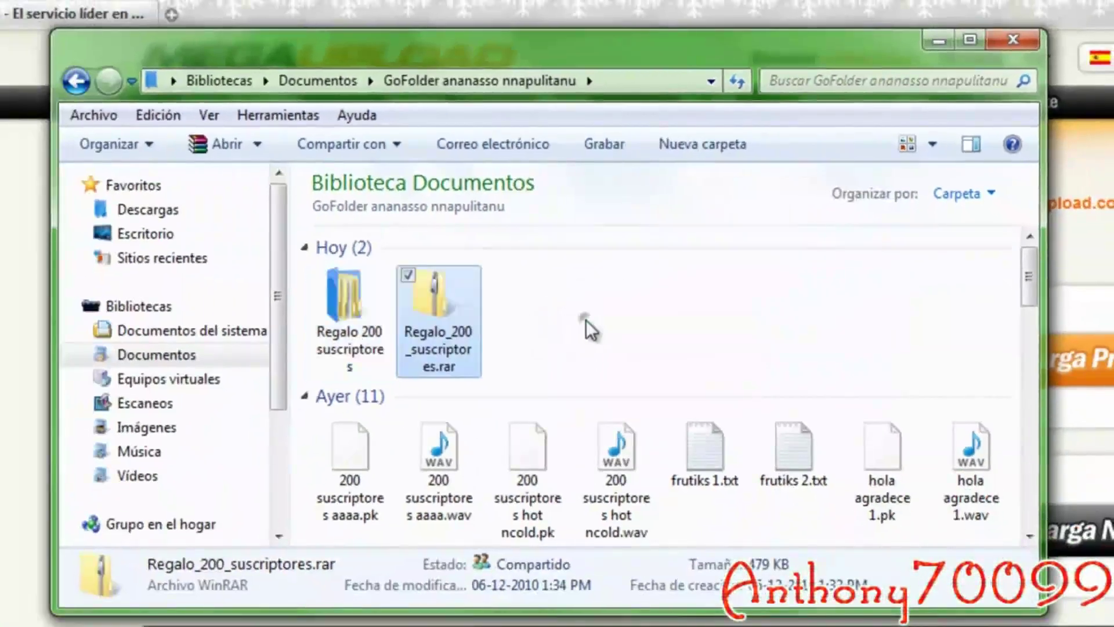
Open the extracted Regalo 200 suscriptores folder and select the PaulStretch folder inside it
left_click(586, 319)
double_click(321, 309)
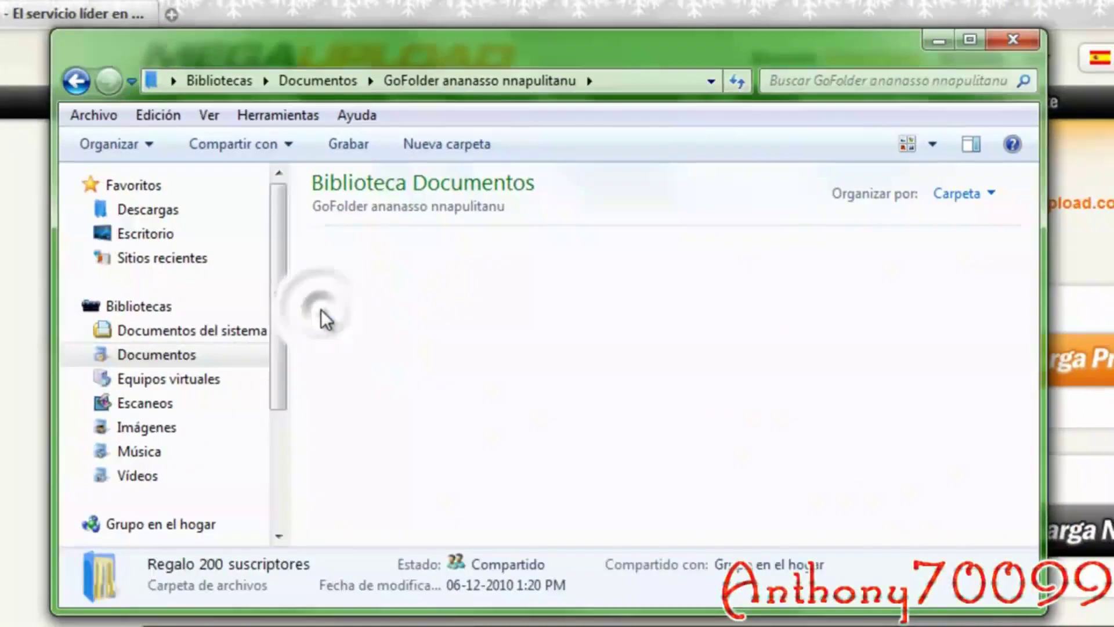
left_click_drag(621, 291, 362, 440)
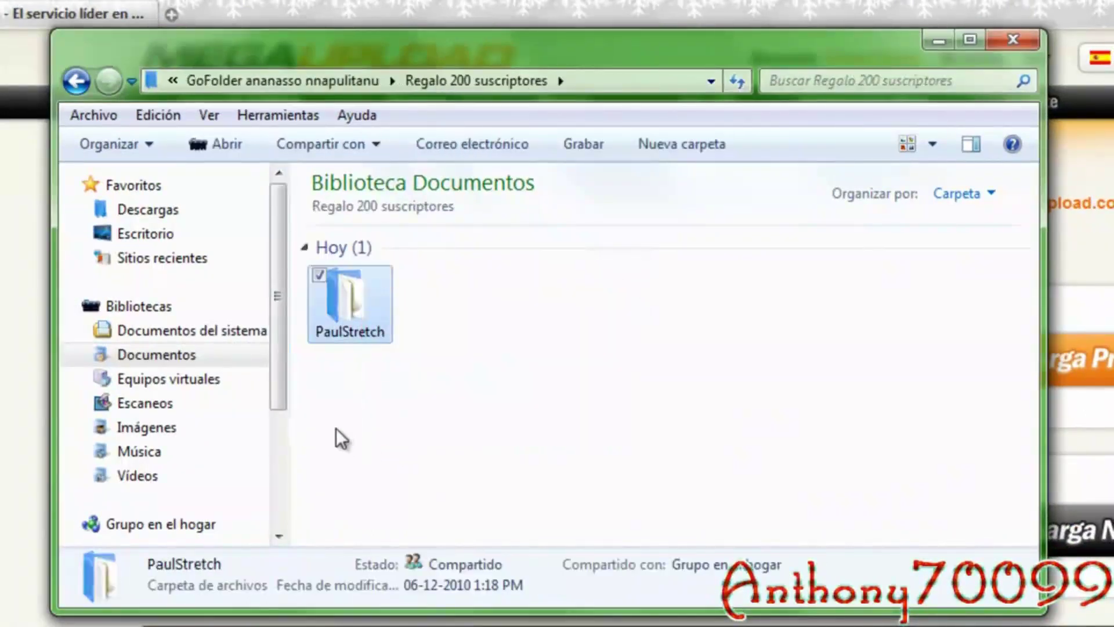
Go to Program Files on drive C:, paste the PaulStretch folder there and decline merging it with the existing one
left_click(276, 481)
left_click(88, 417)
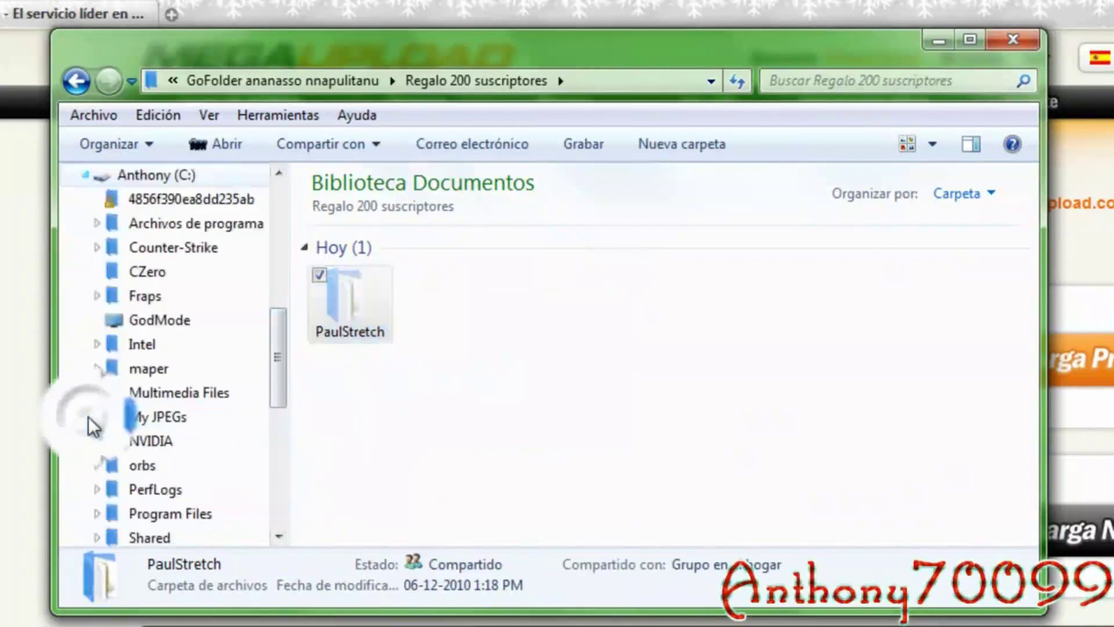
scroll(88, 416, "down", 1)
left_click(153, 443)
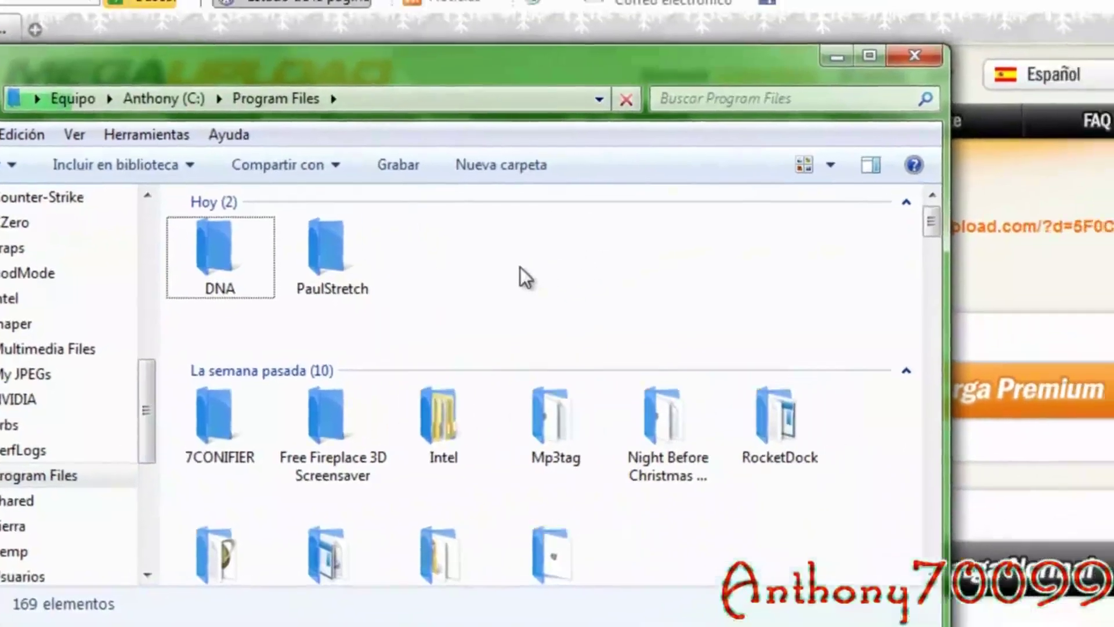
key("ctrl+v")
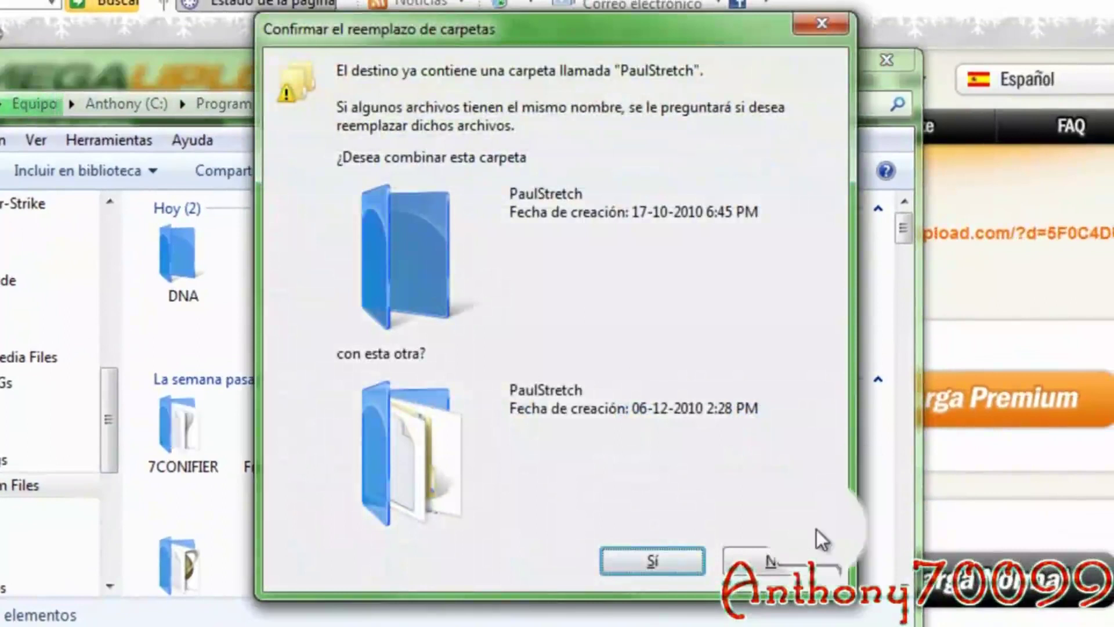
left_click(790, 560)
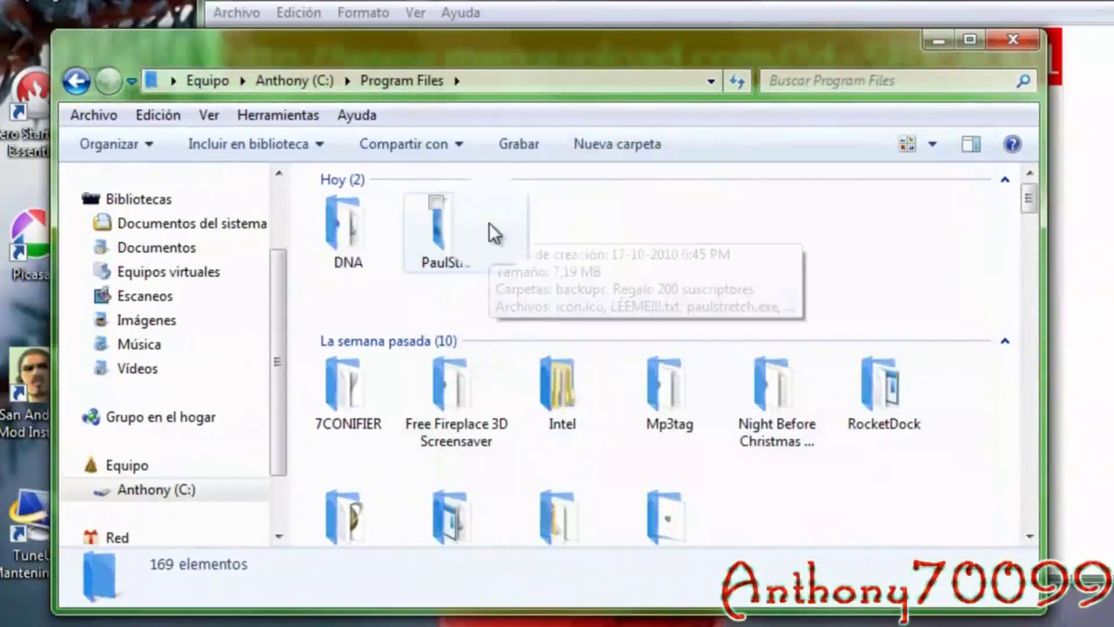
Create a desktop shortcut for paulstretch.exe from the PaulStretch folder in Program Files
double_click(489, 224)
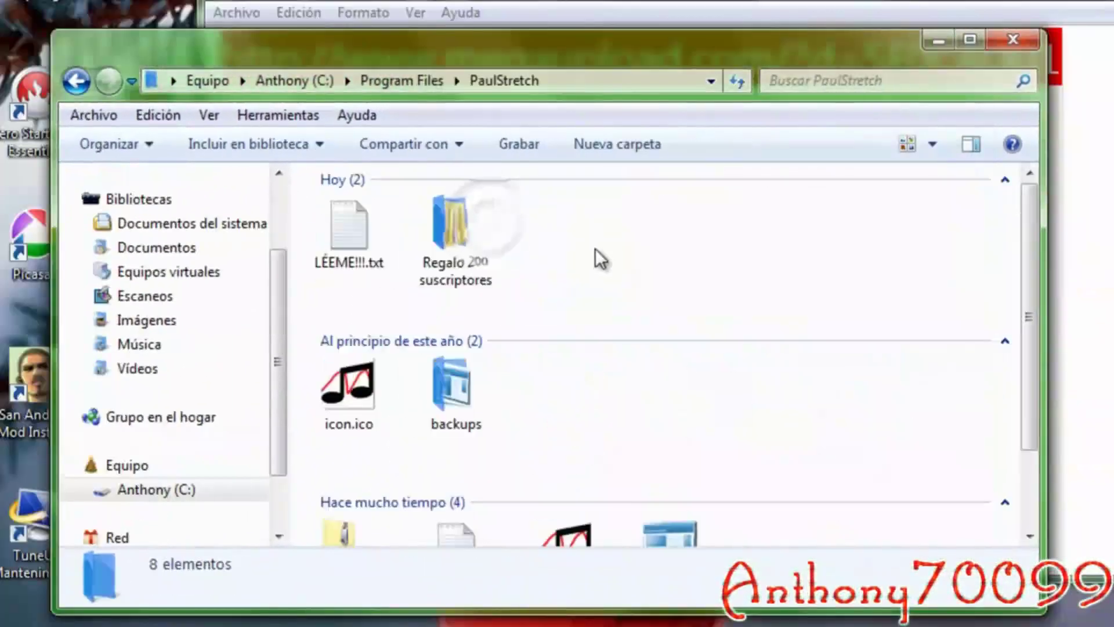
scroll(600, 257, "down", 2)
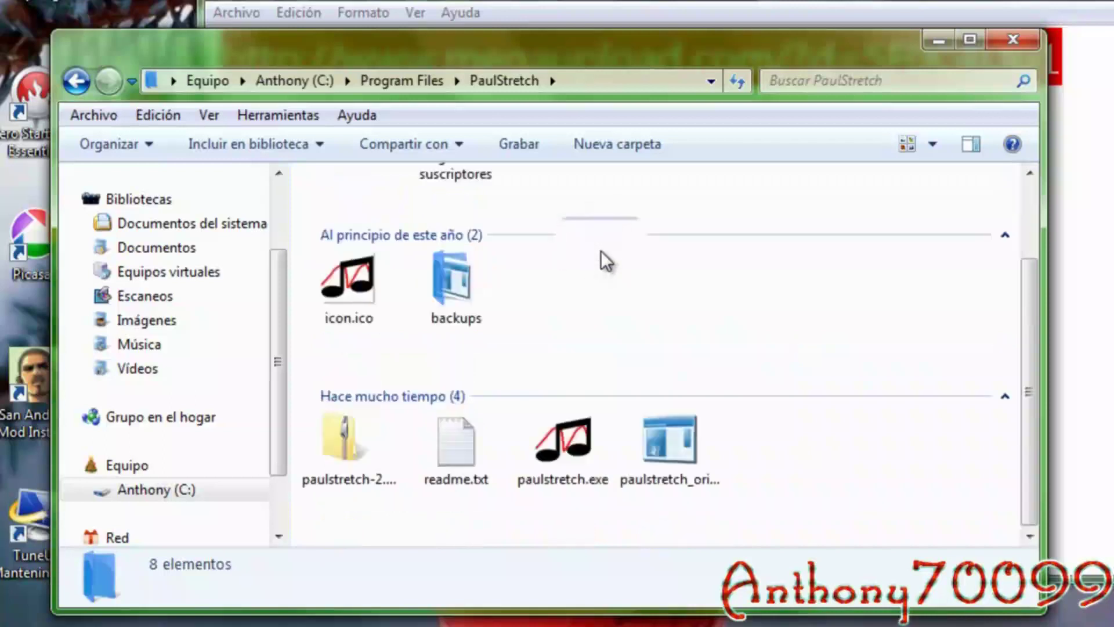
left_click(575, 444)
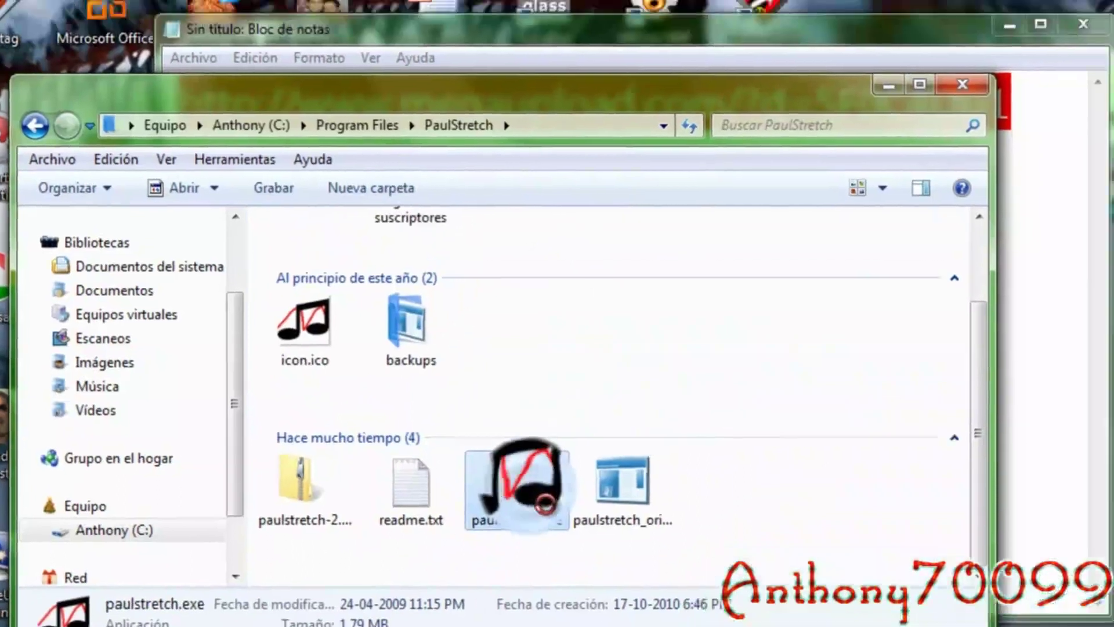
right_click(574, 446)
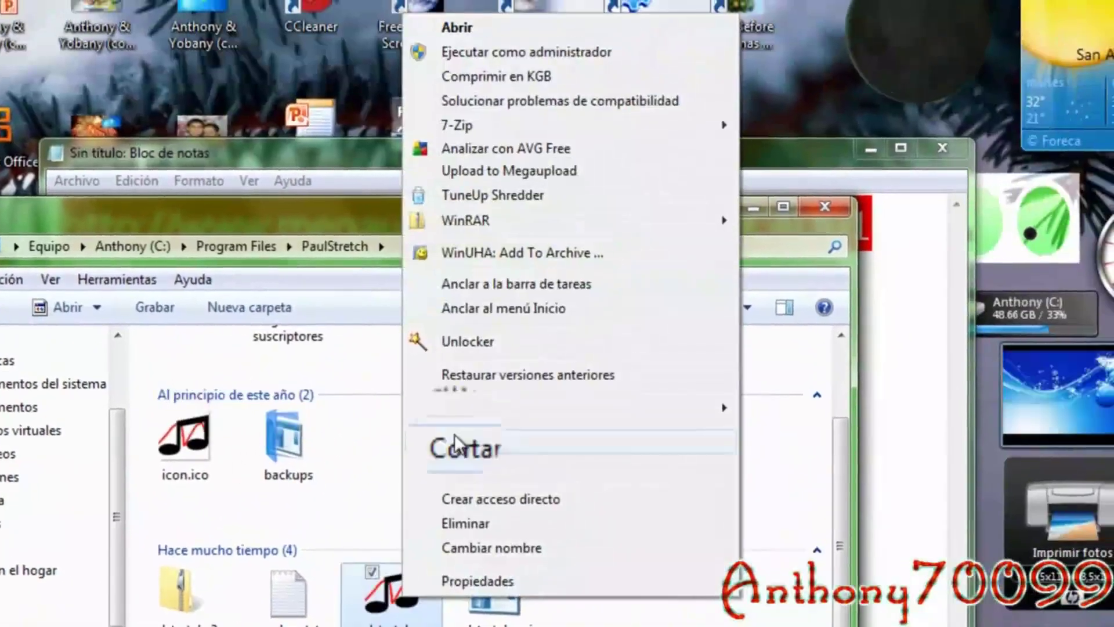
mouse_move(555, 407)
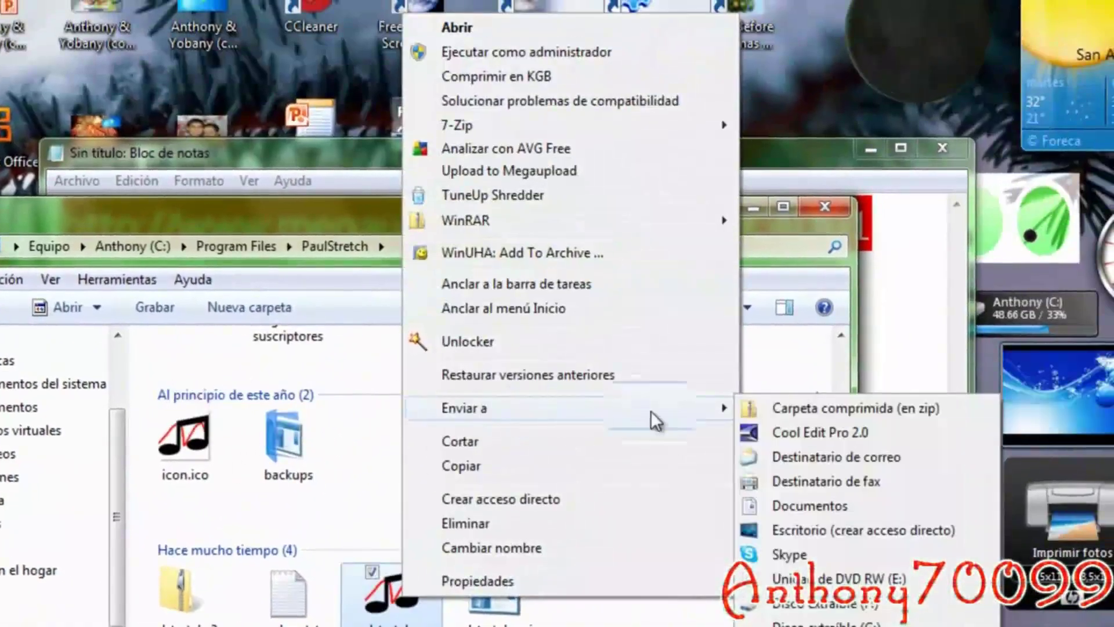
left_click(806, 530)
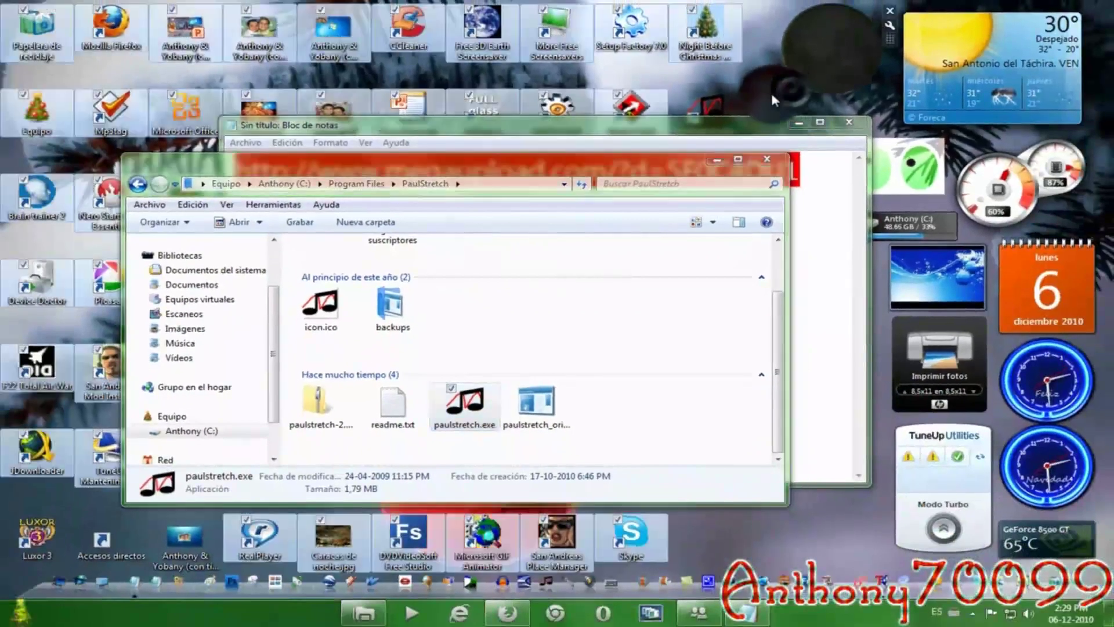
Minimize the Explorer and Notepad windows and launch PaulStretch from its new desktop shortcut
left_click(764, 79)
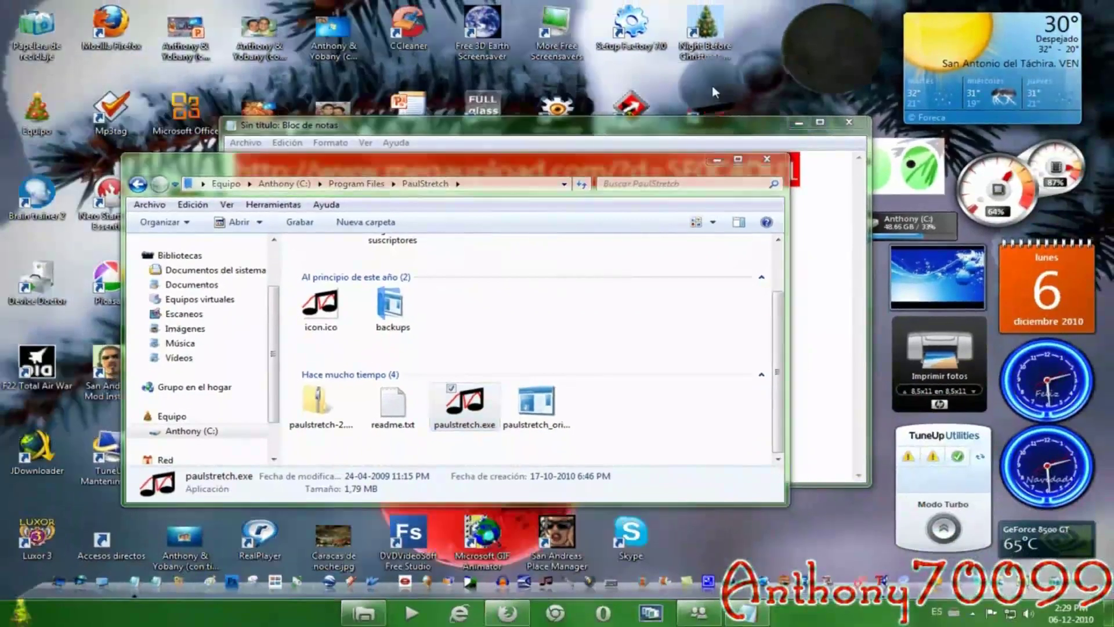
left_click(715, 165)
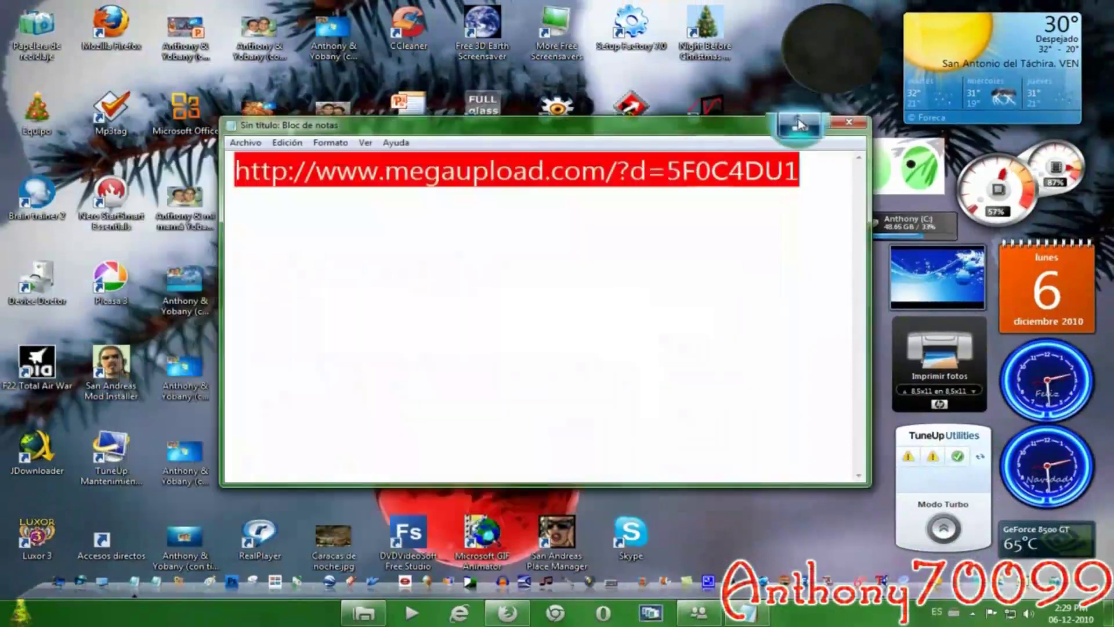
left_click(799, 123)
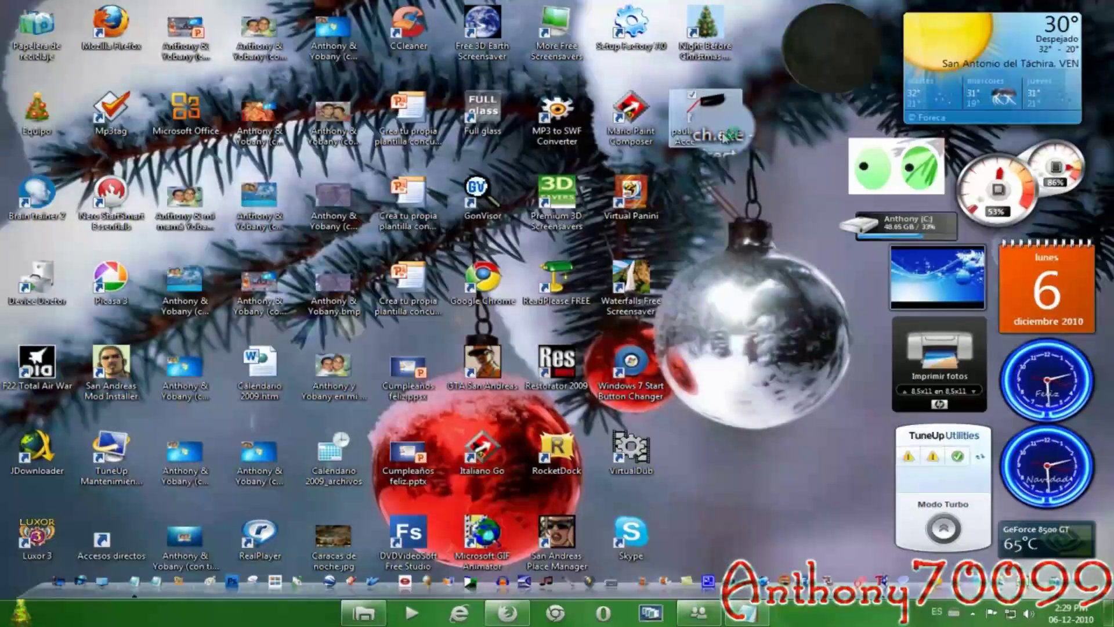
double_click(724, 138)
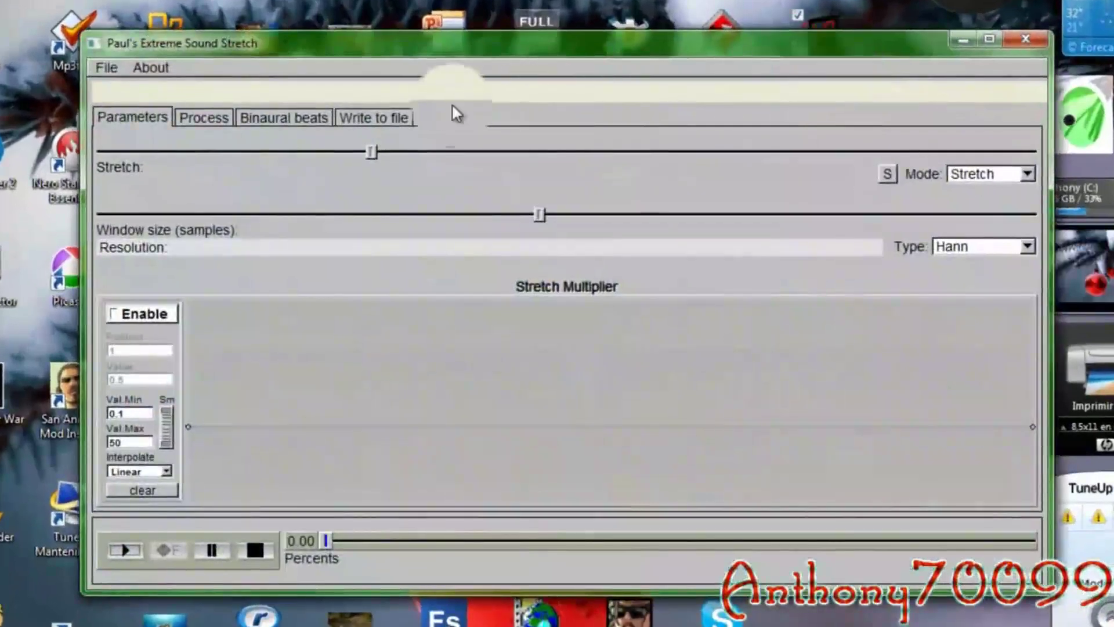
Open "Lady Gaga - Bad Romance.mp3" from the favorite Music folder as the audio file to stretch
left_click(106, 67)
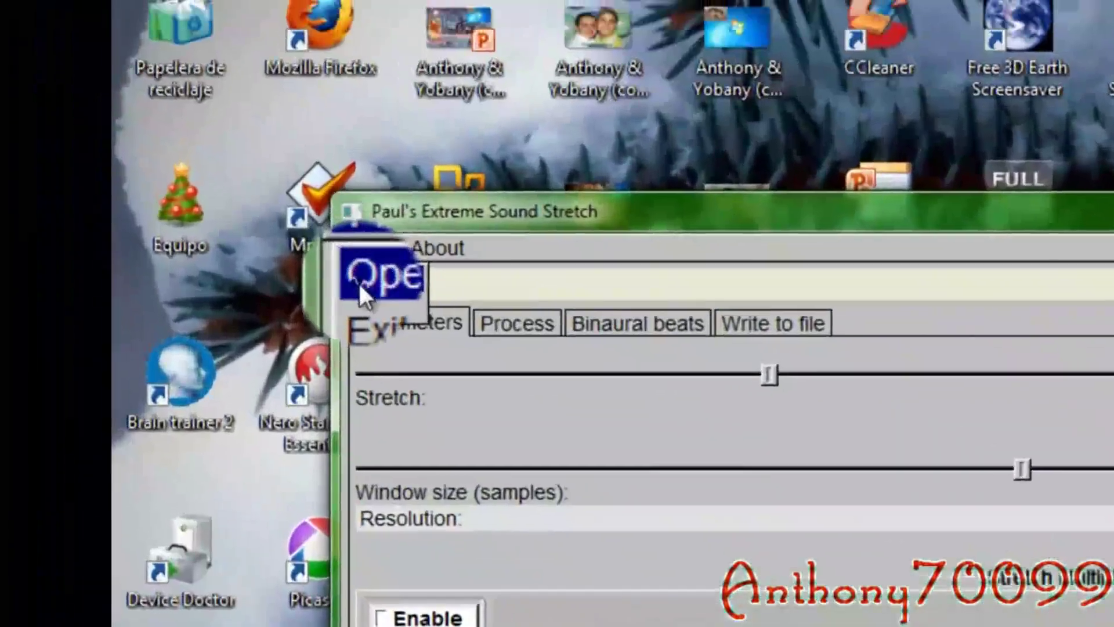
left_click(360, 284)
left_click(596, 99)
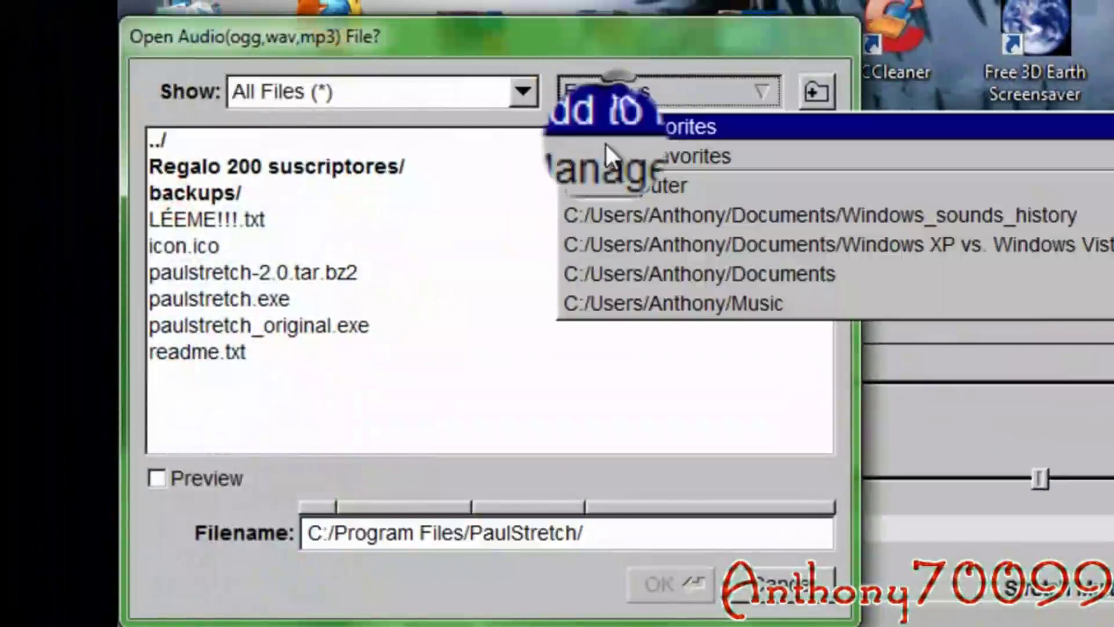
left_click(610, 273)
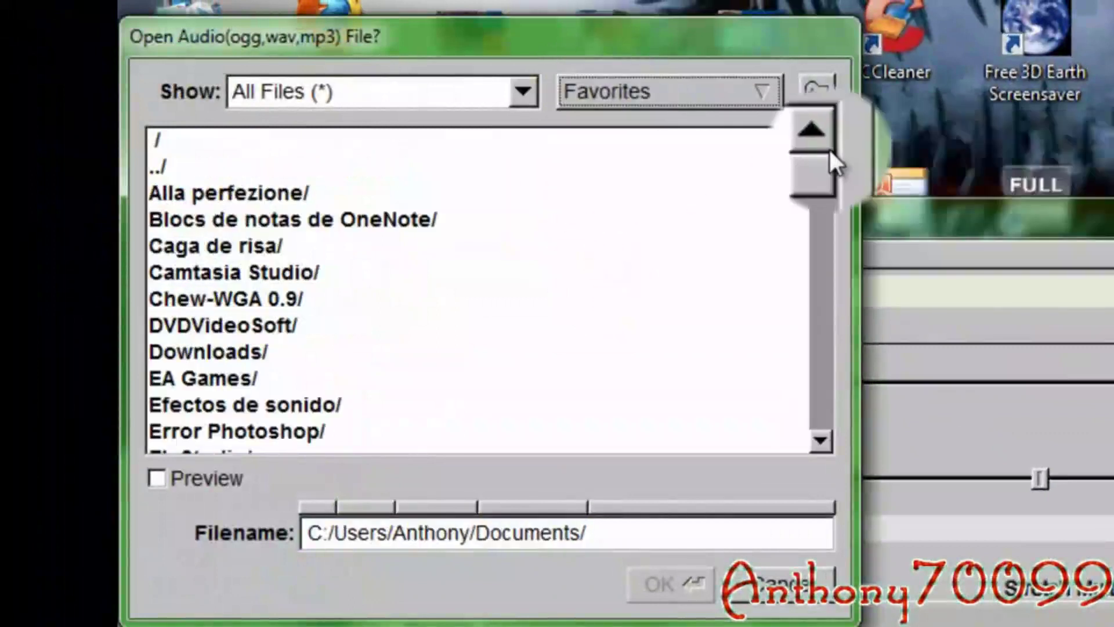
left_click(708, 93)
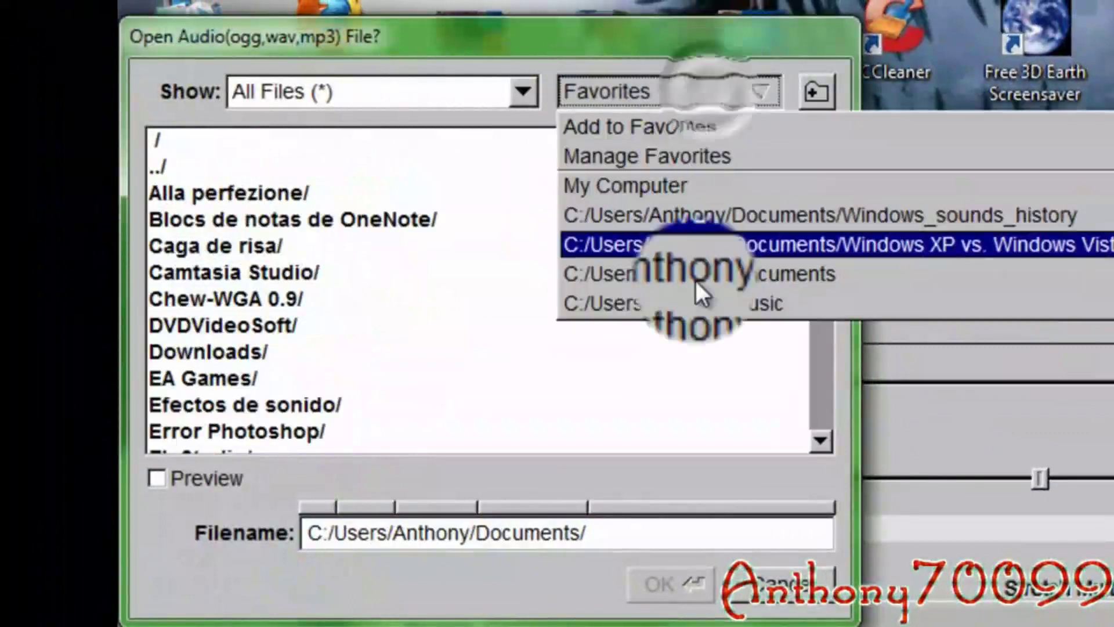
left_click(698, 307)
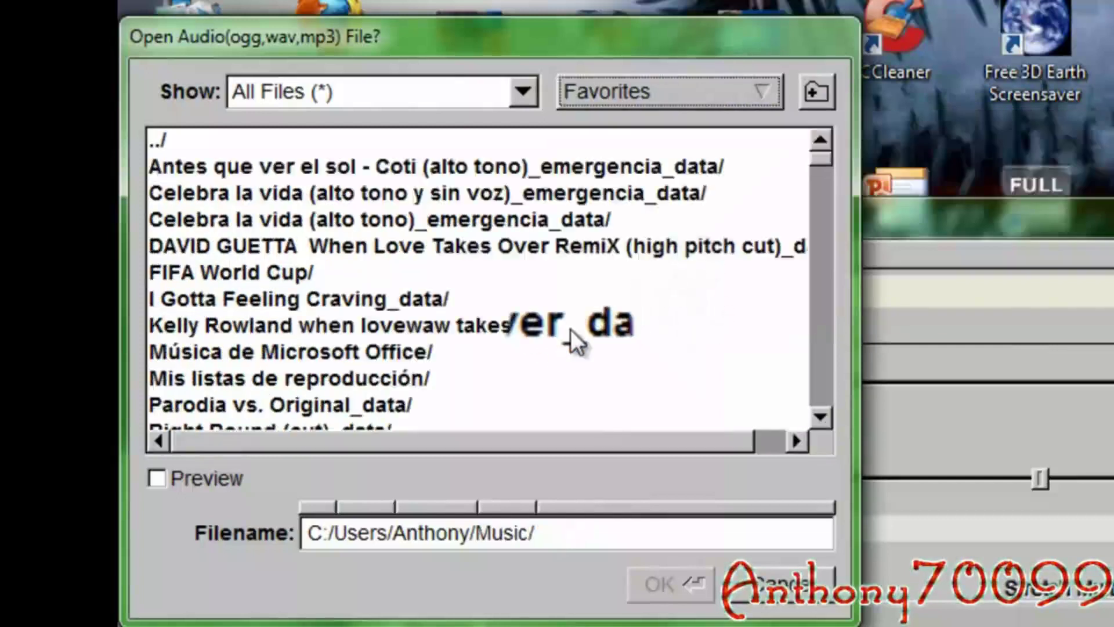
left_click(592, 531)
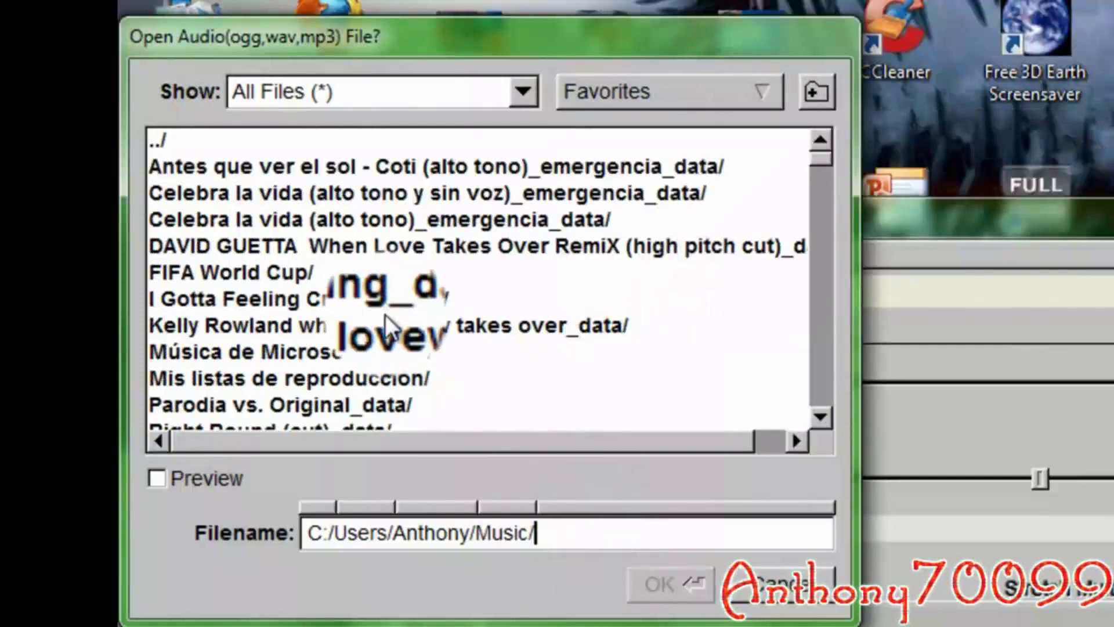
type("lady Gaga")
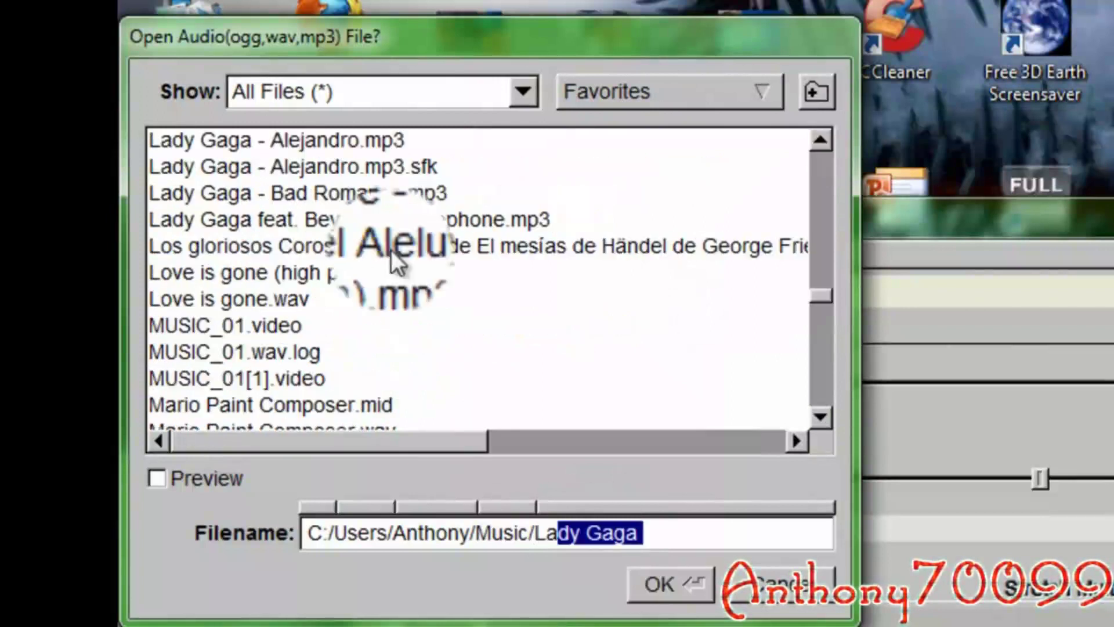
left_click(416, 192)
left_click(684, 587)
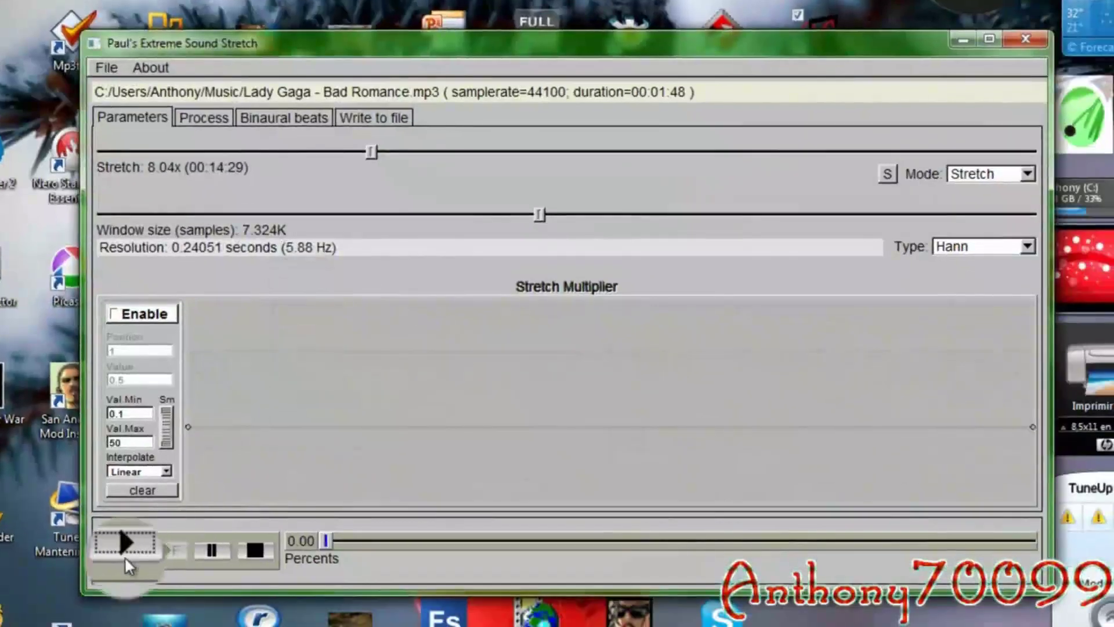
Preview the stretched song, stop playback, and look over the Process and Binaural beats settings
left_click(125, 557)
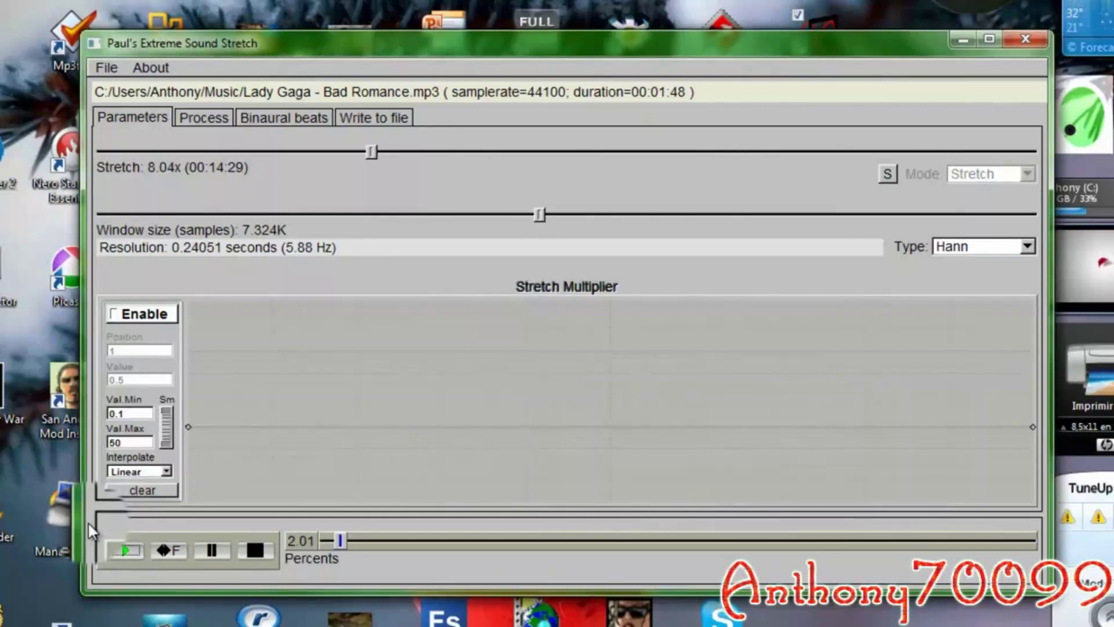
left_click(254, 557)
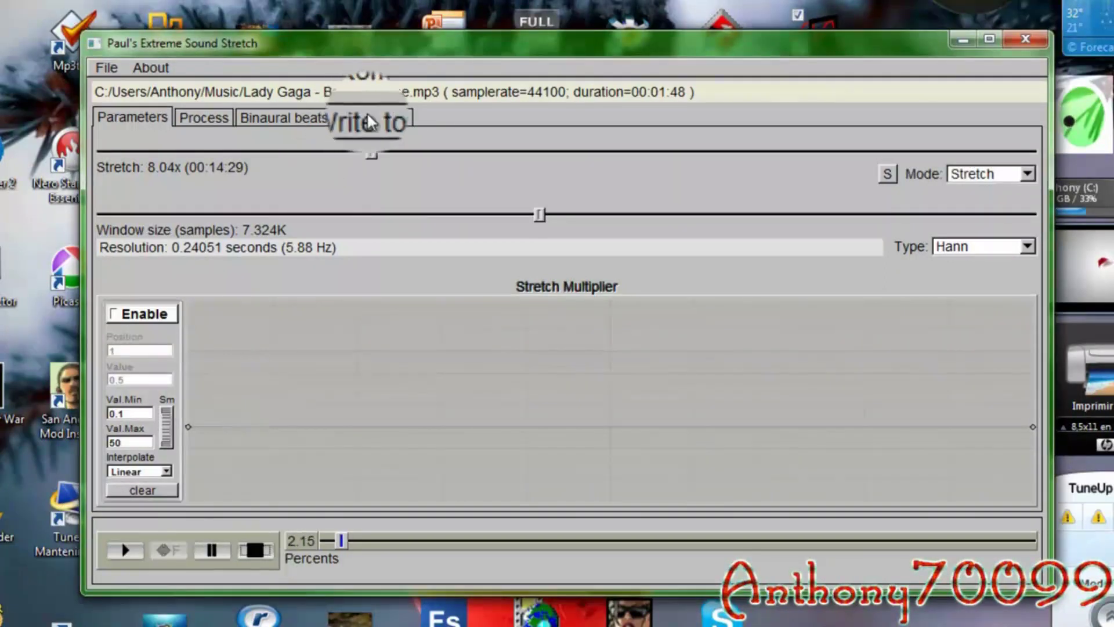
left_click(204, 119)
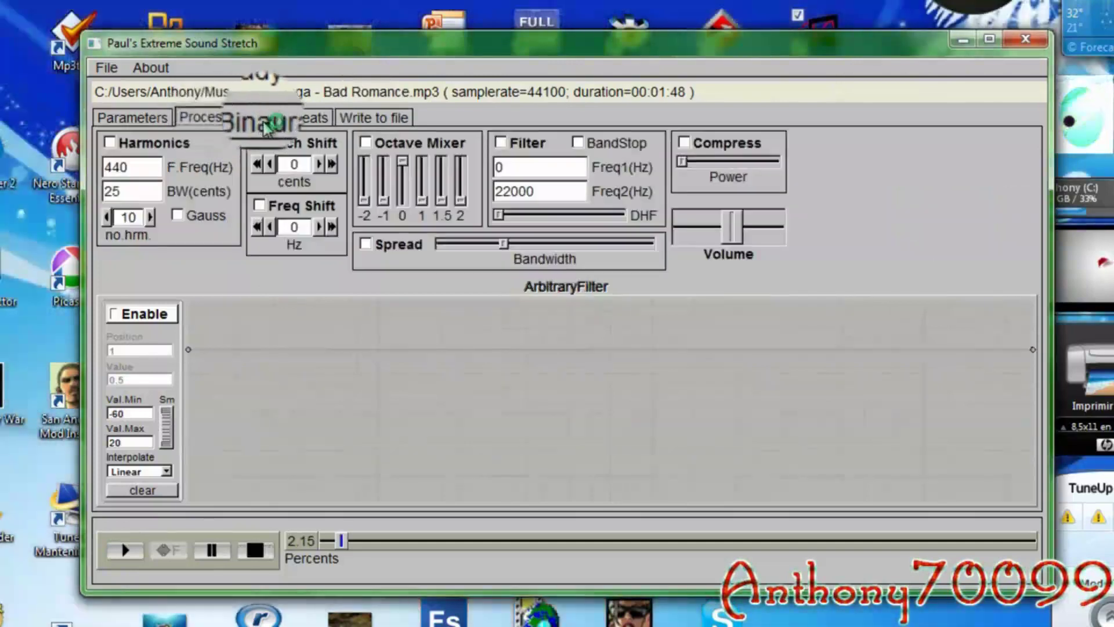
left_click(286, 118)
Render the full selection to a wave file named "lenta canción" in C:/Program Files/PaulStretch
left_click(372, 122)
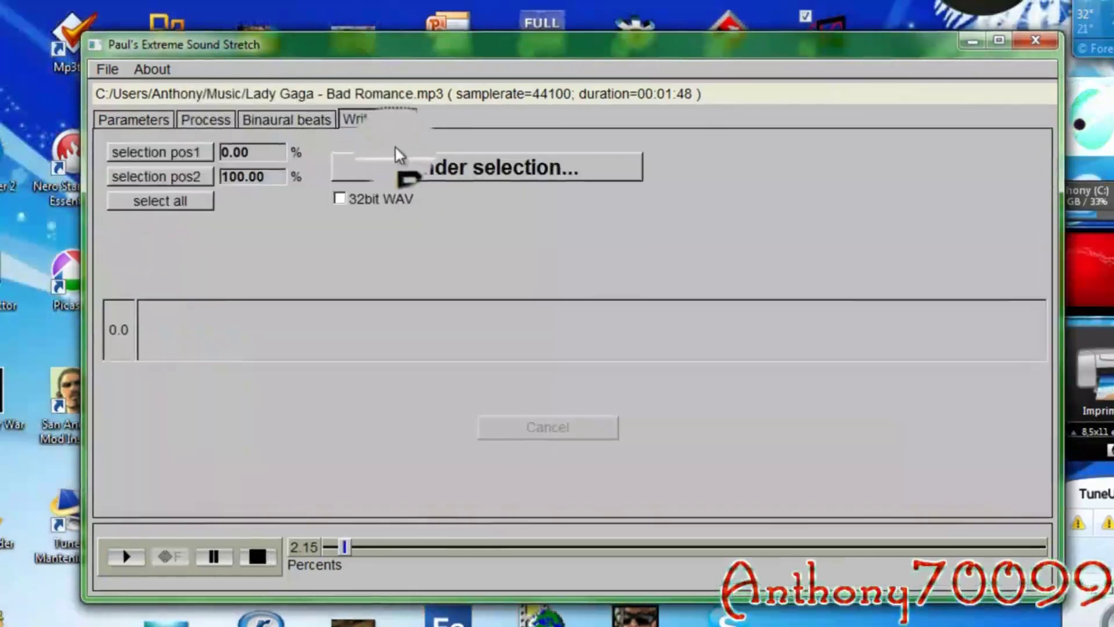
left_click(436, 169)
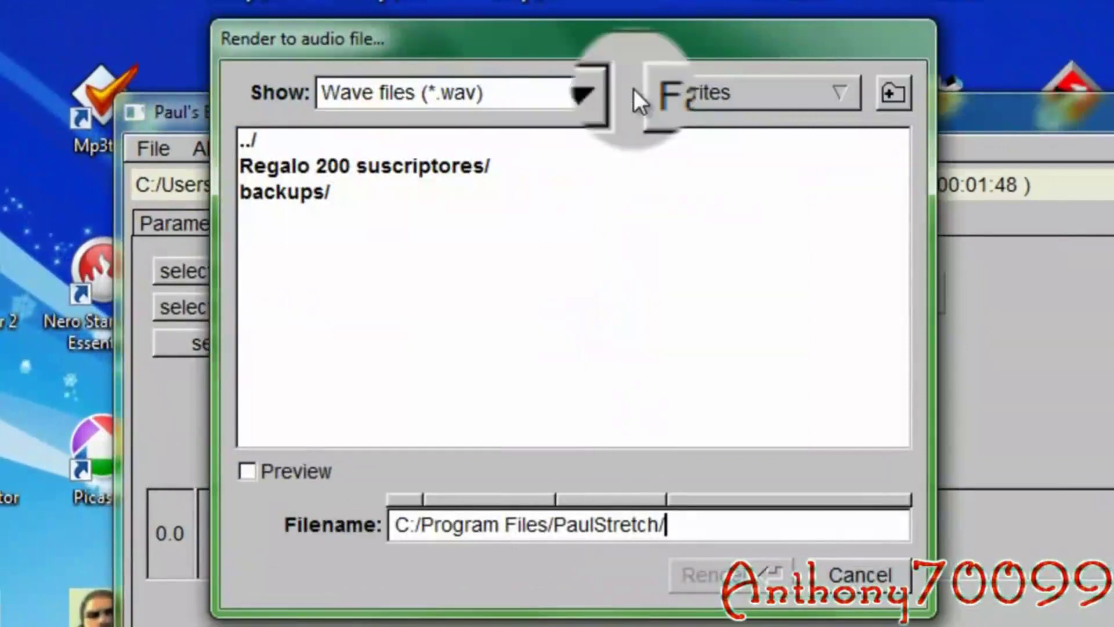
type("len")
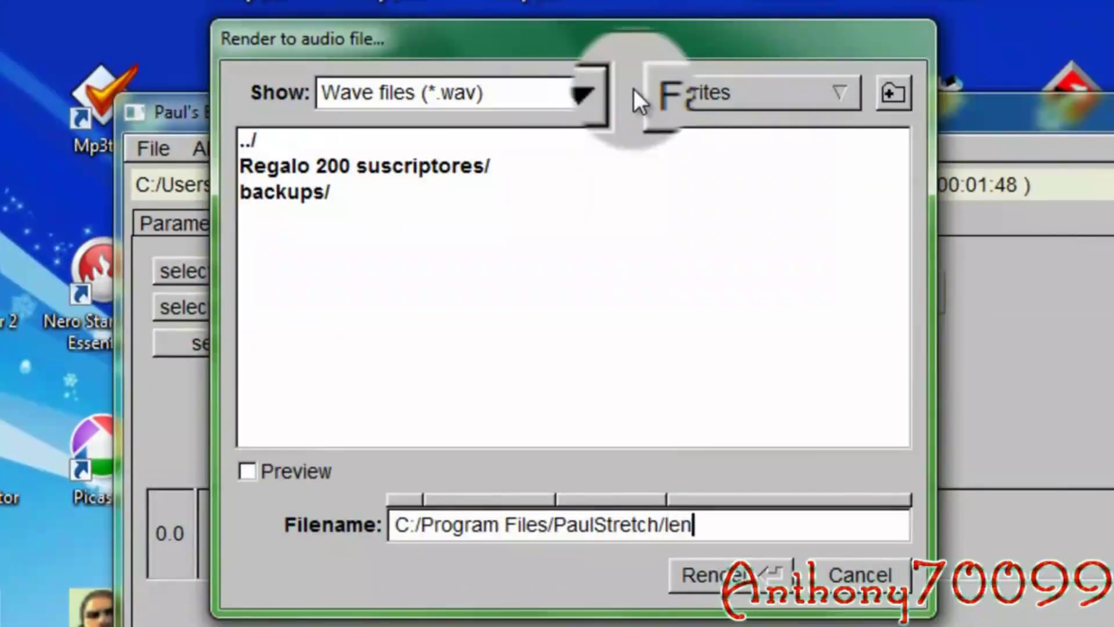
key("BackSpace")
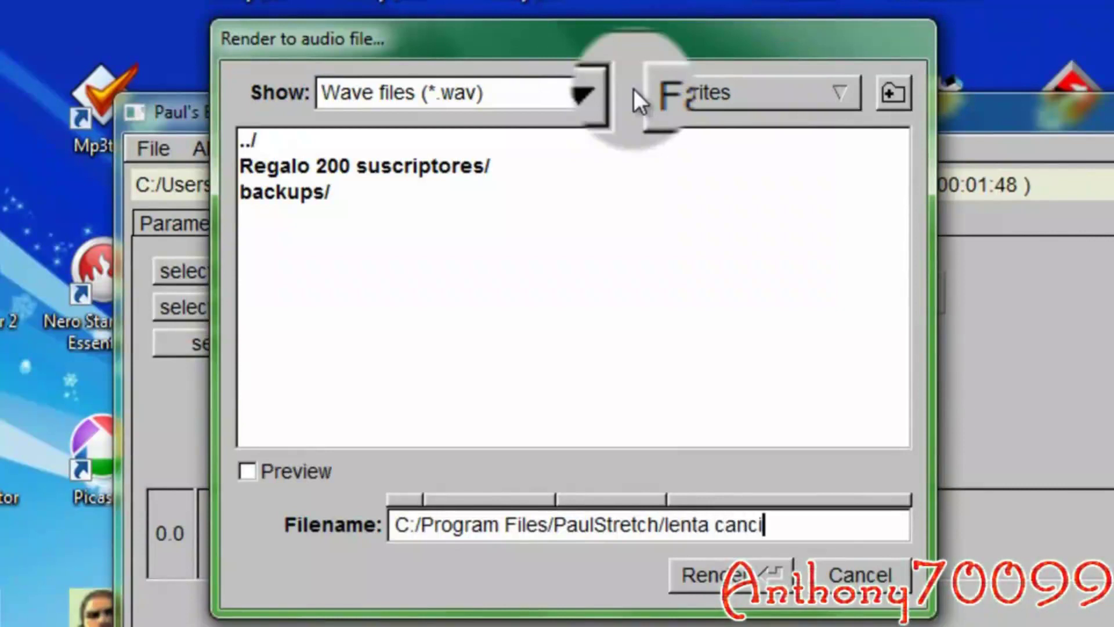
type("ón")
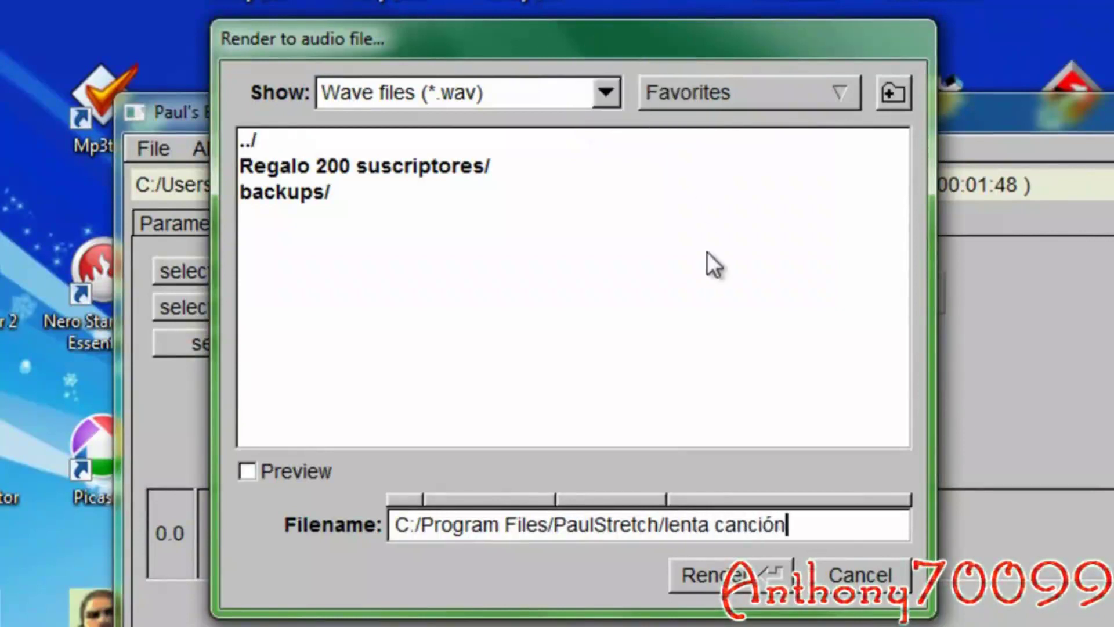
left_click(720, 592)
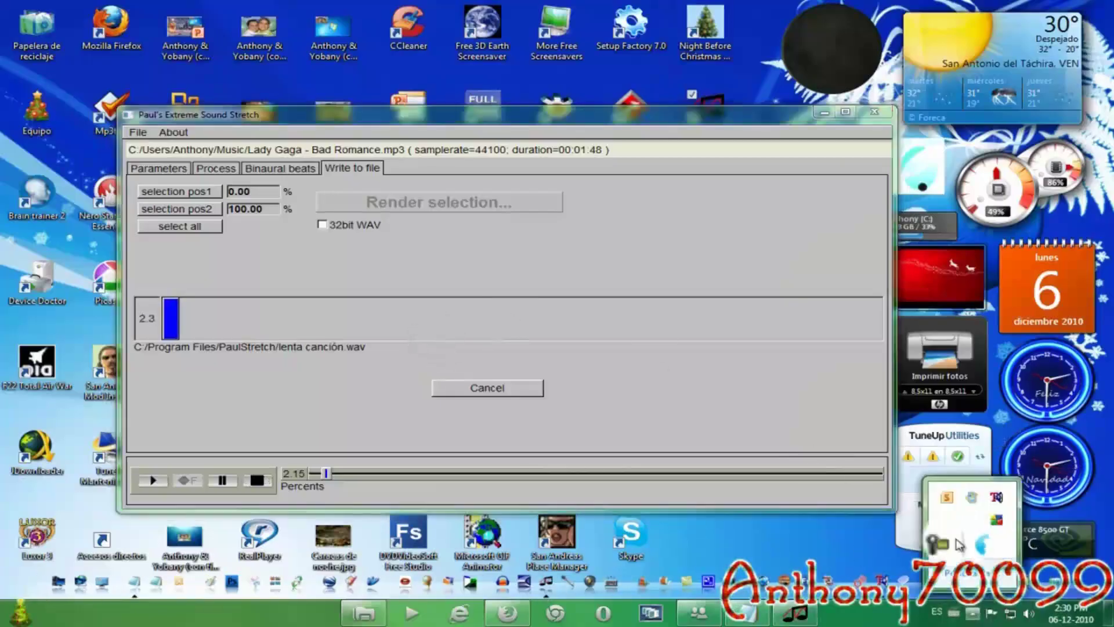
right_click(958, 545)
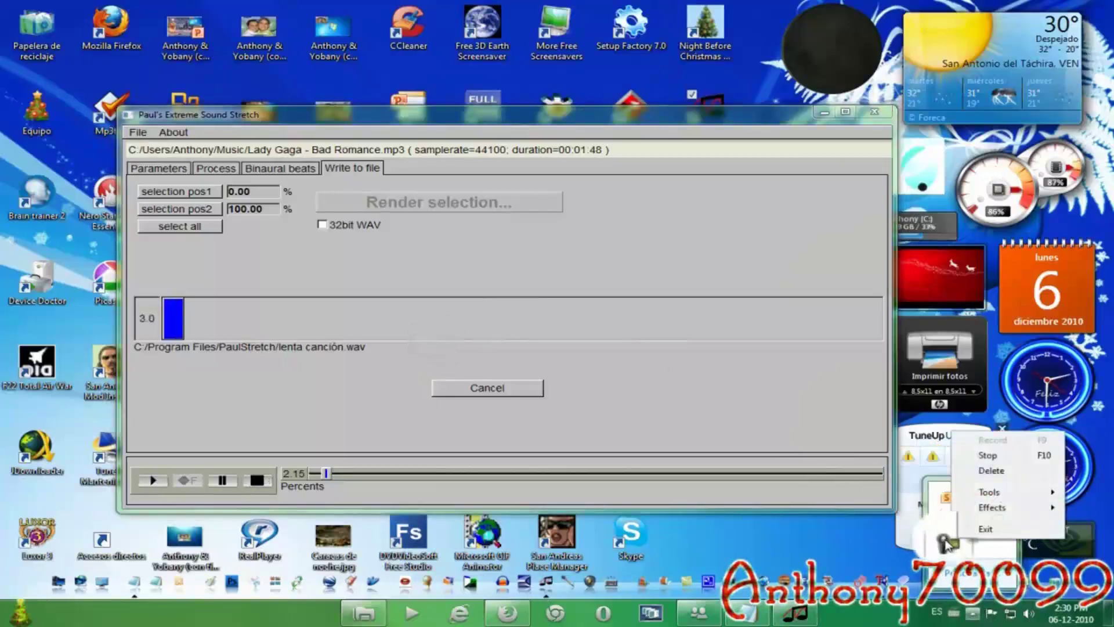
left_click(987, 455)
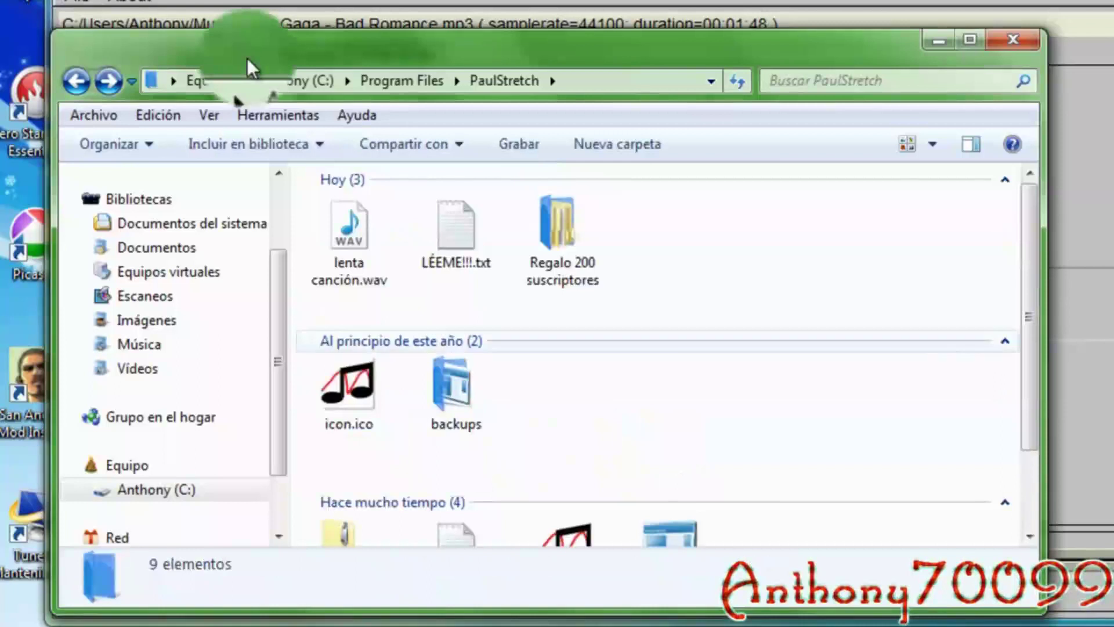
Play lenta canción.wav from the PaulStretch folder to hear the rendered result, pausing and stopping it when done
left_click(349, 250)
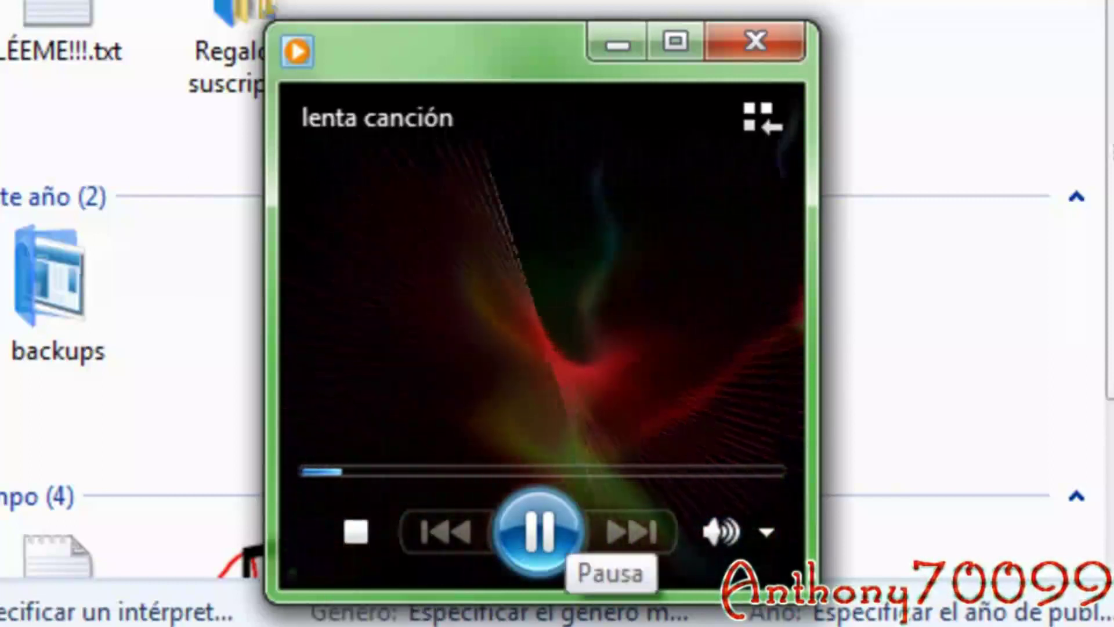
left_click(540, 531)
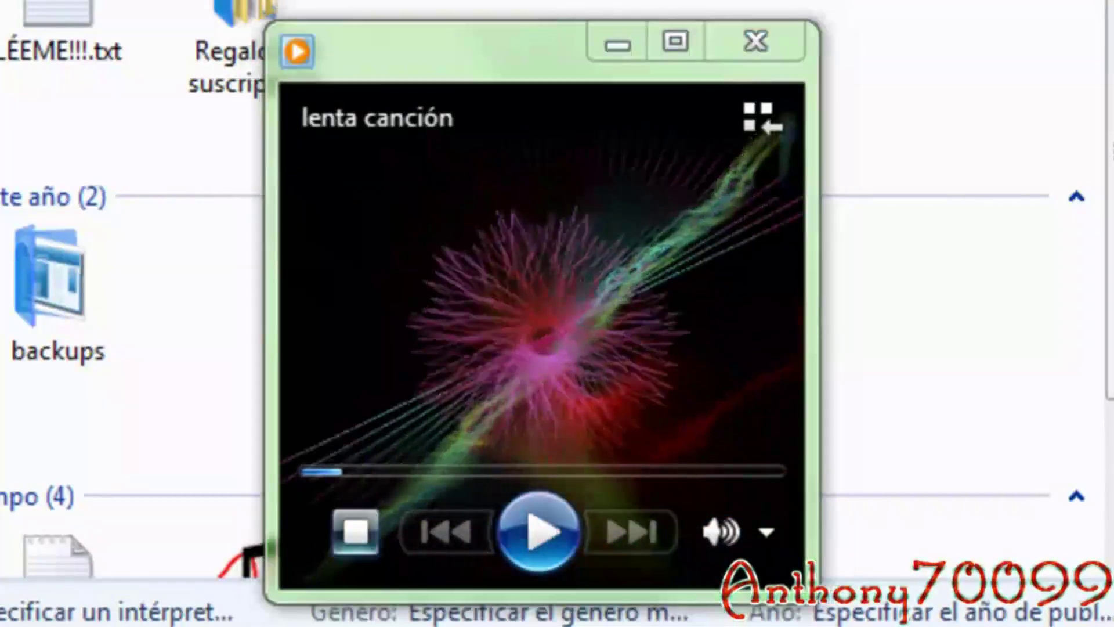
left_click(355, 531)
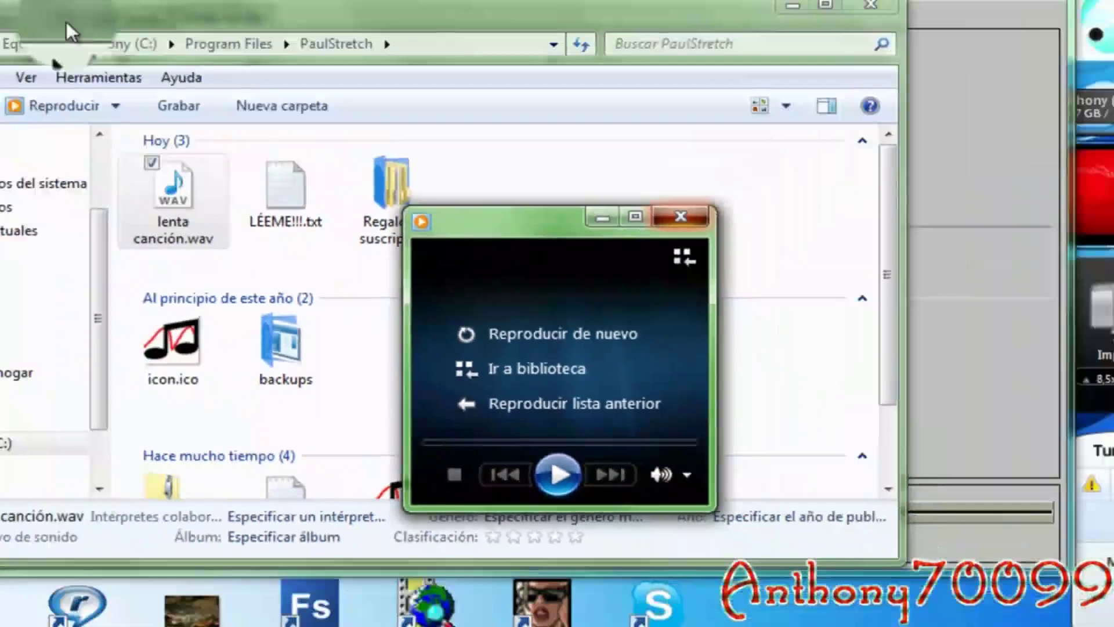
Close the PaulStretch folder window and the PaulStretch program to return to the empty desktop
left_click(253, 170)
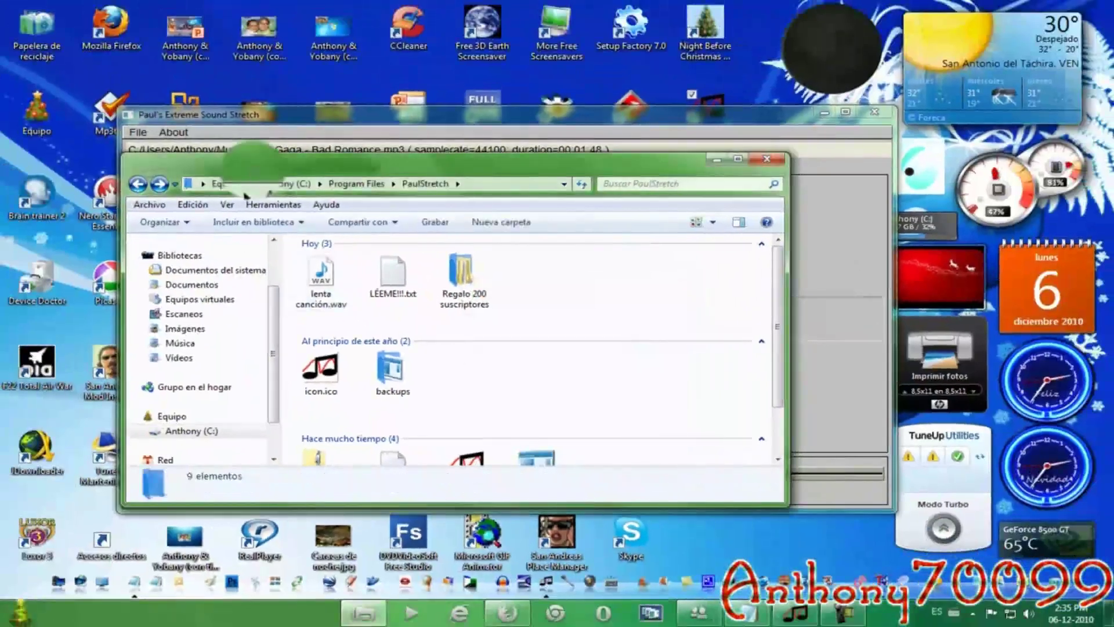
left_click_drag(252, 174, 316, 192)
key("alt+F4")
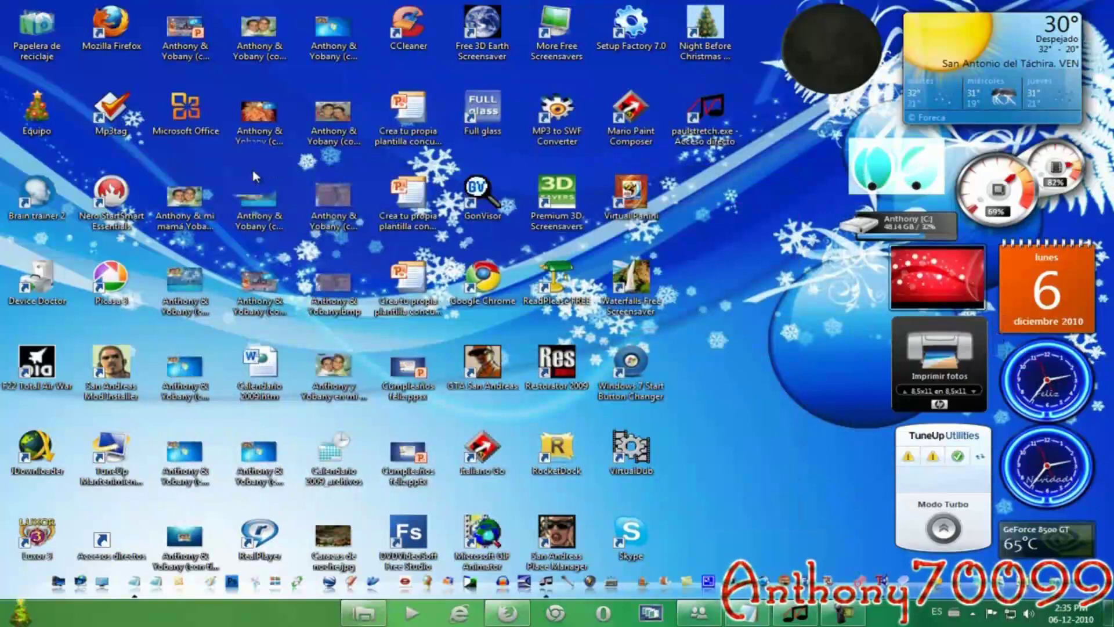
key("ctrl+shift+Right")
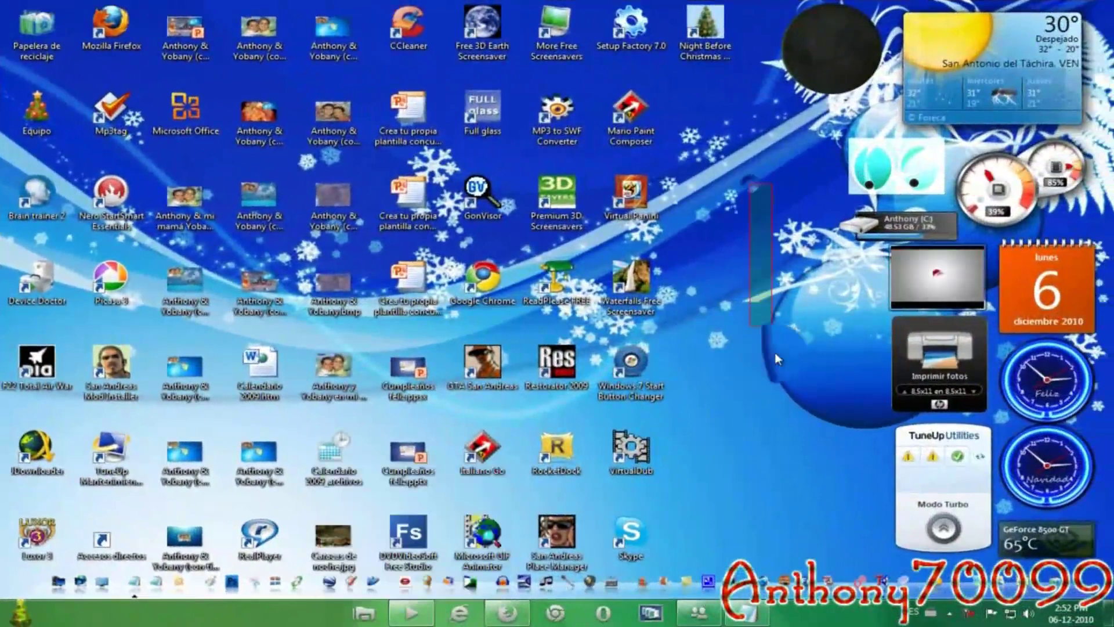
Switch to Firefox and look through the open YouTube channel page down to its subscribers and back to the featured video
mouse_move(520, 624)
left_click(507, 540)
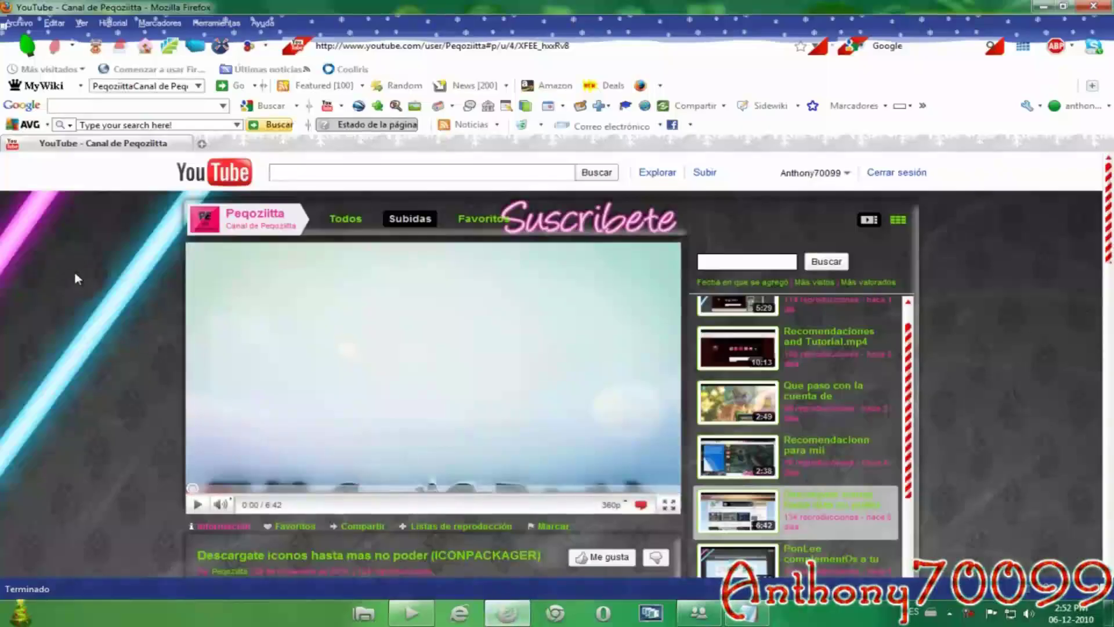
scroll(62, 274, "down", 15)
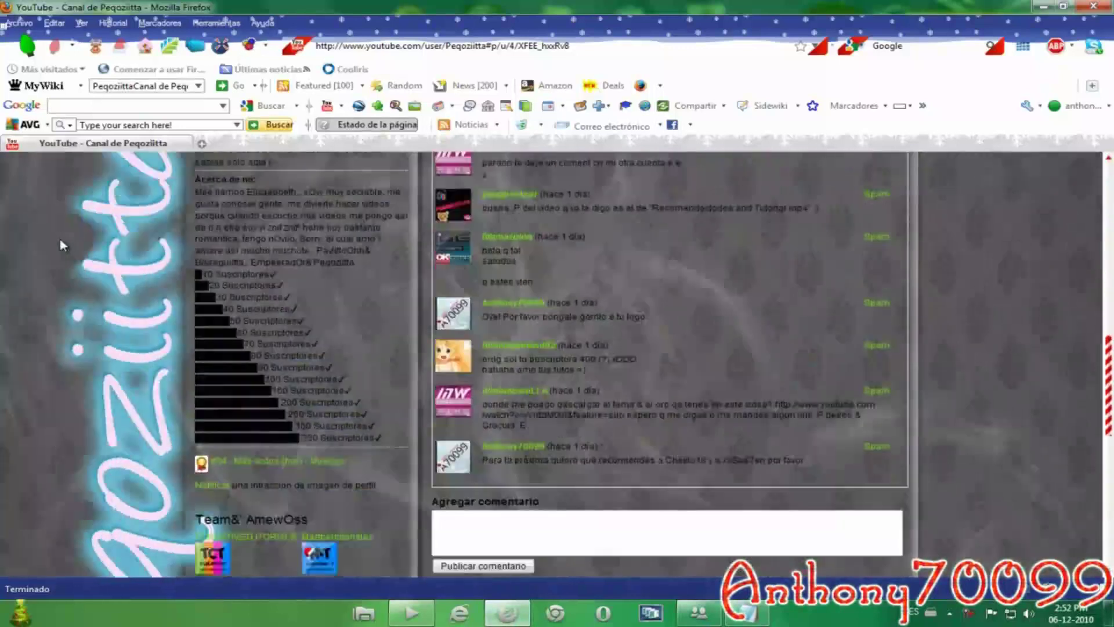
scroll(62, 245, "down", 6)
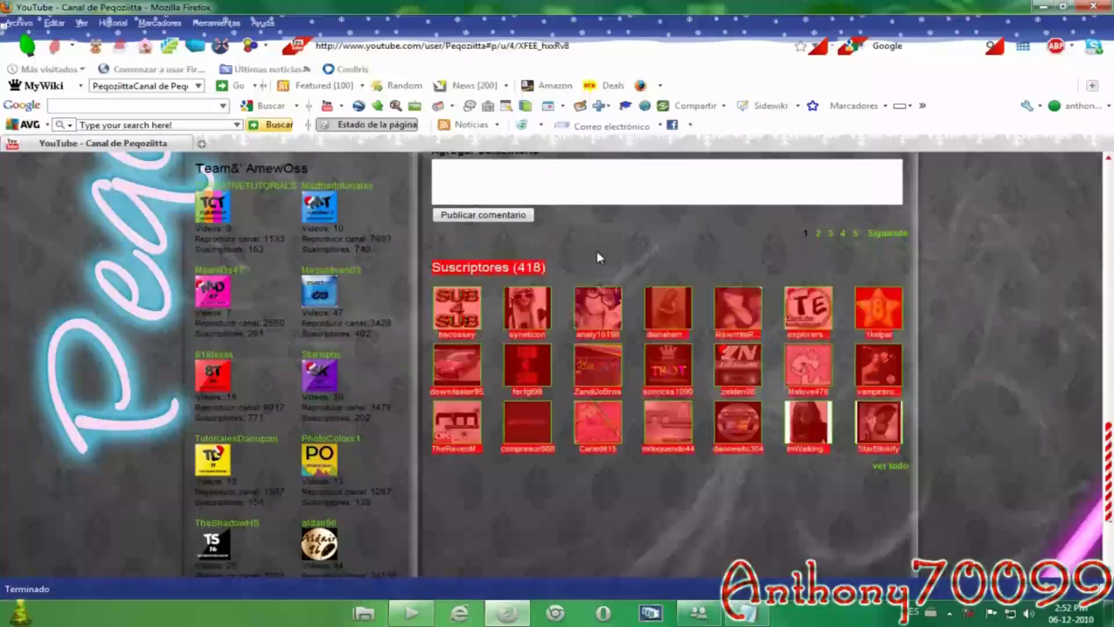
scroll(620, 249, "up", 10)
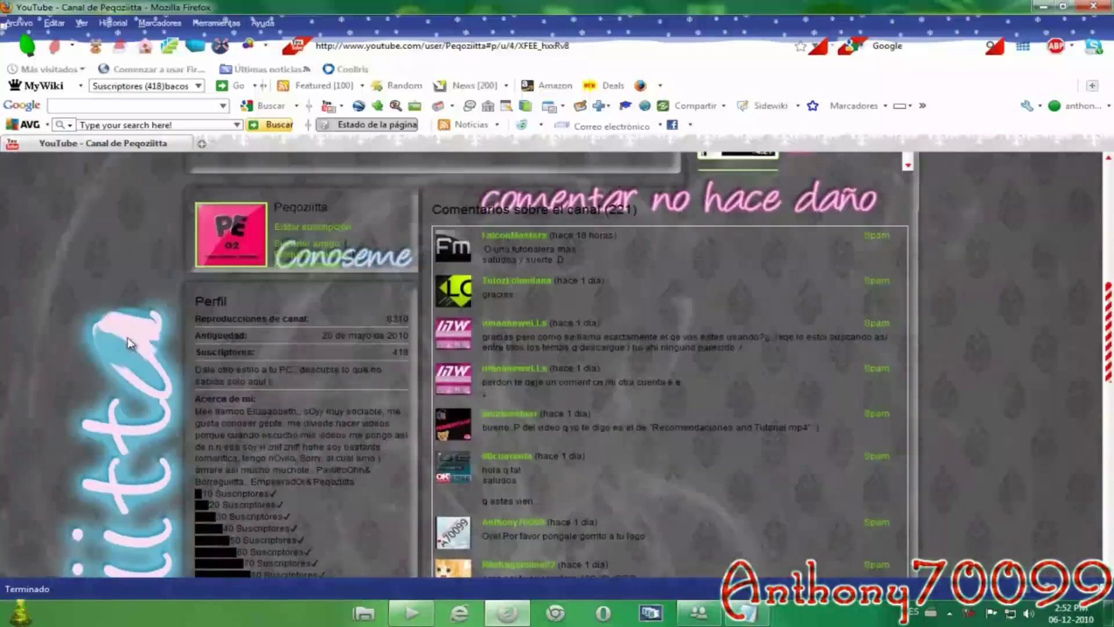
scroll(128, 342, "up", 3)
scroll(78, 333, "up", 5)
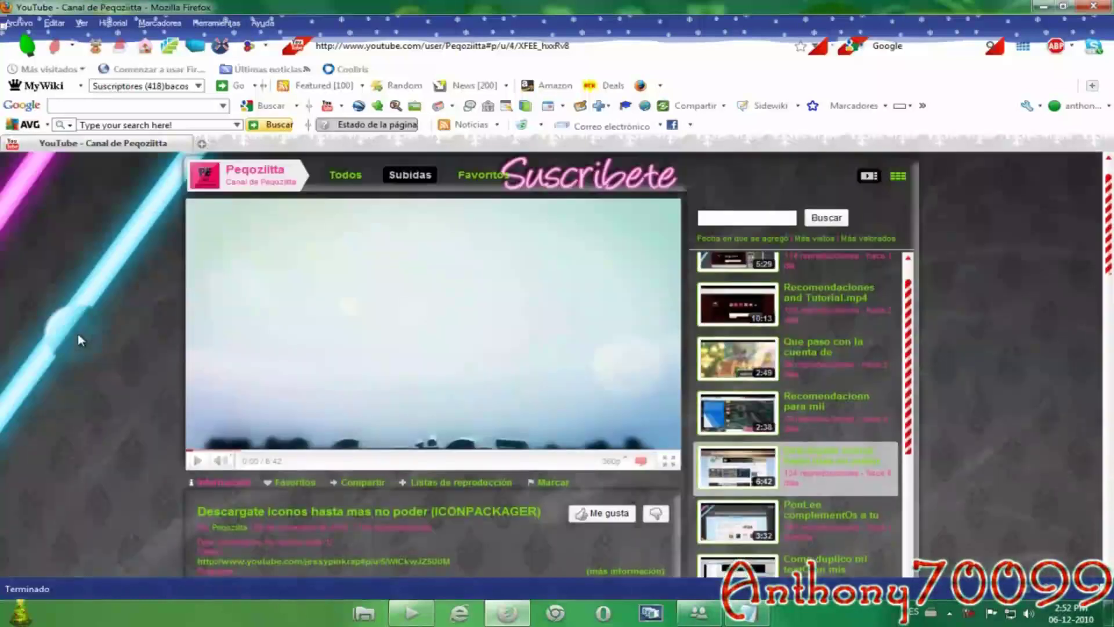
scroll(80, 332, "up", 2)
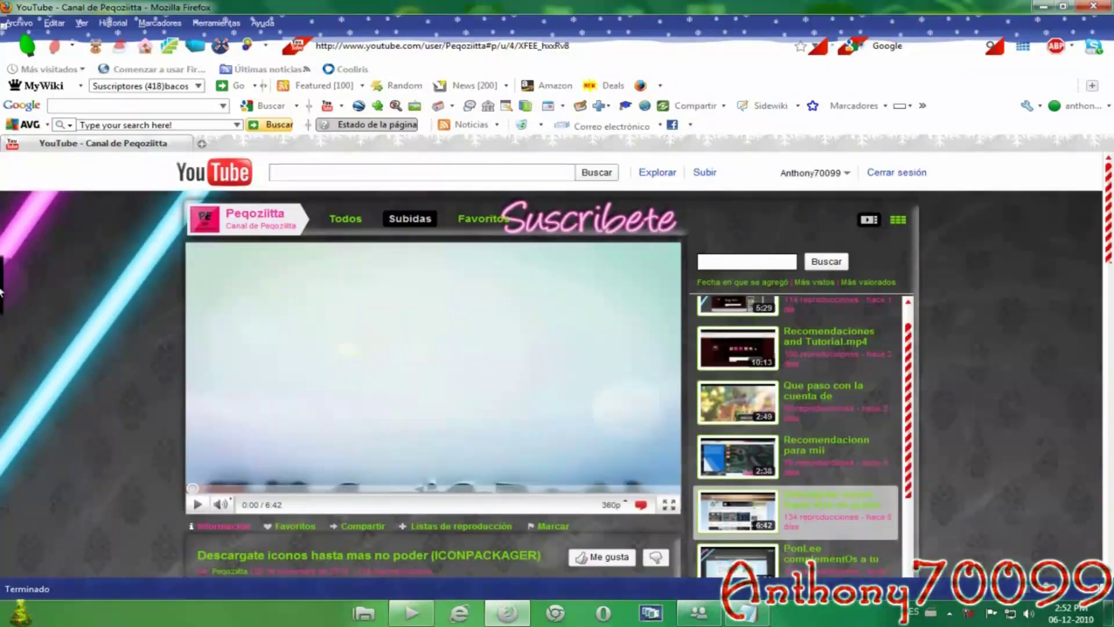
Play the first 30 seconds of the channel video "Descargate iconos hasta mas no poder (ICONPACKAGER)" and pause it
left_click(198, 504)
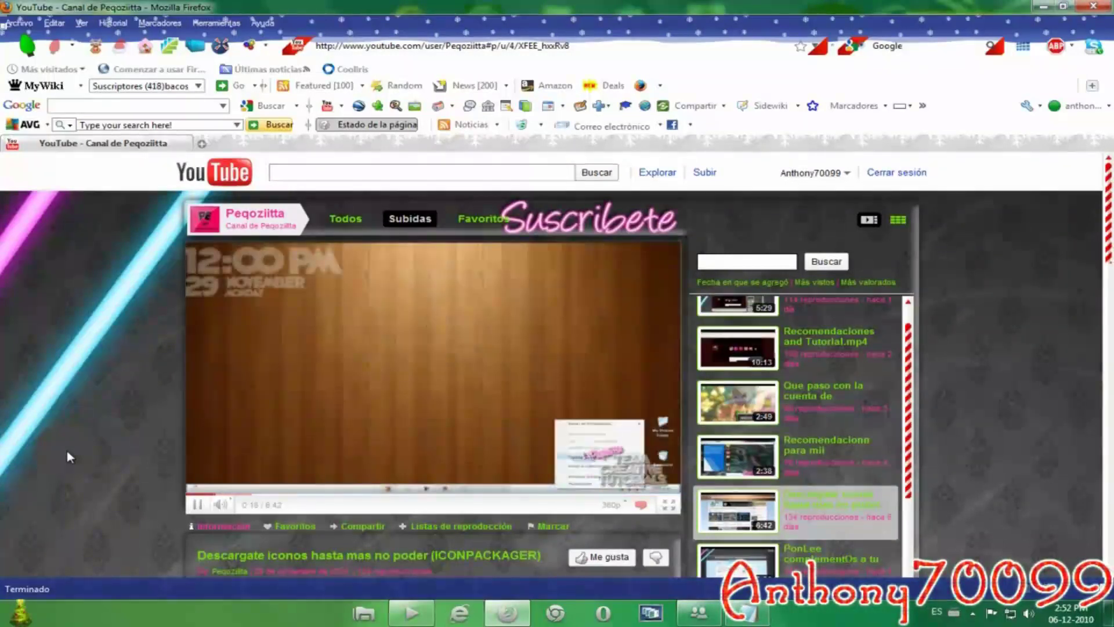
left_click(198, 507)
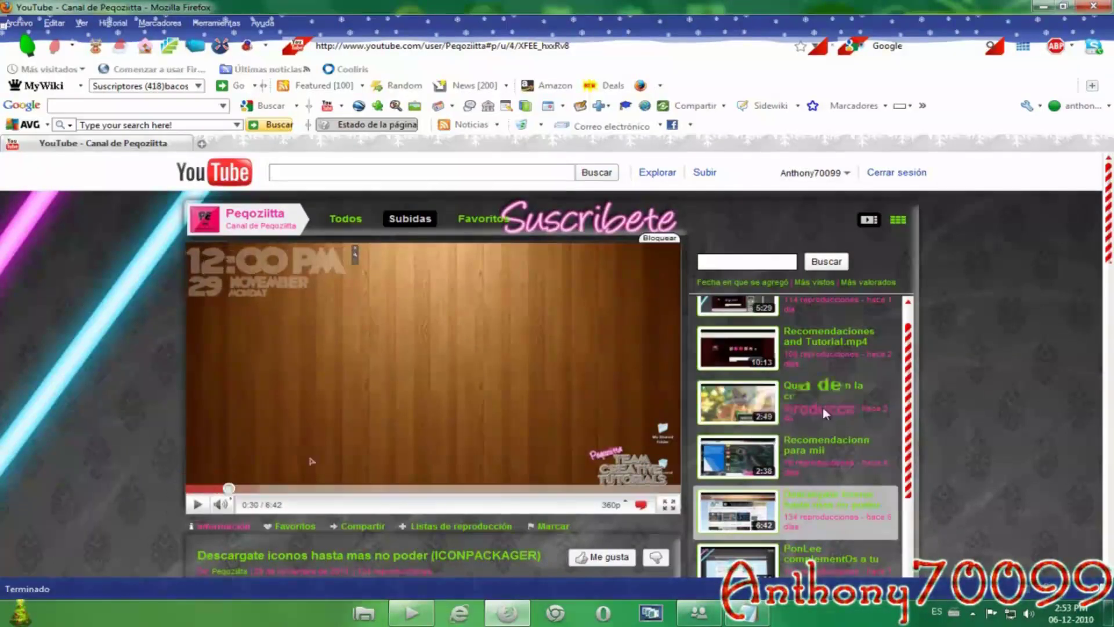
Browse the channel's uploaded videos and open the 2:57 video titled "Virusgalaxy,, Starkiphy,,"
scroll(830, 401, "down", 1)
scroll(830, 402, "down", 1)
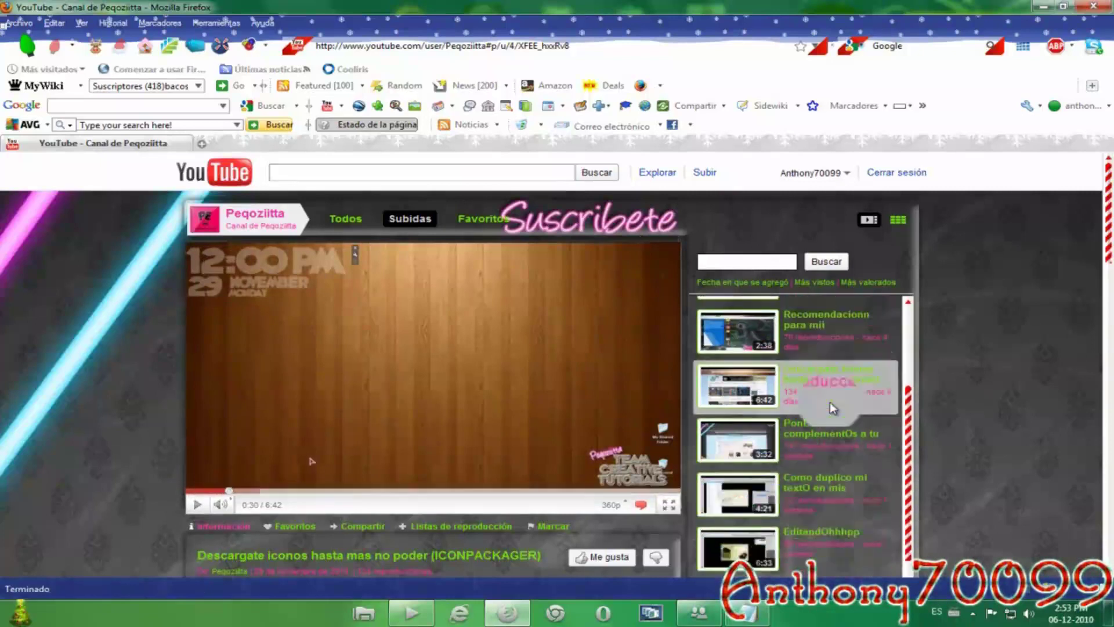
scroll(778, 394, "down", 1)
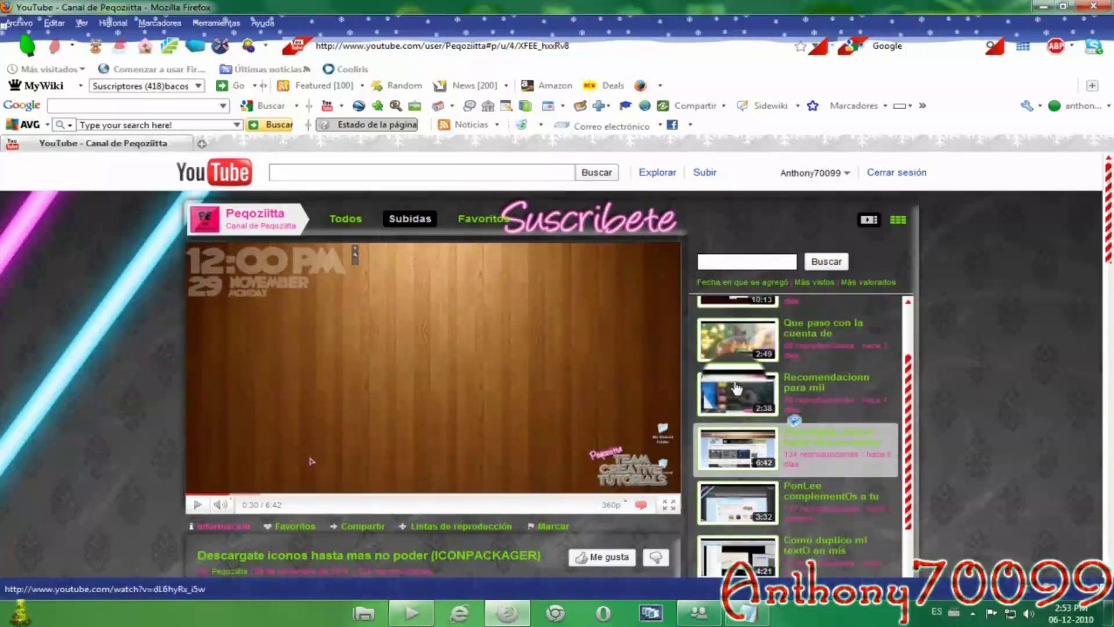
scroll(726, 403, "down", 5)
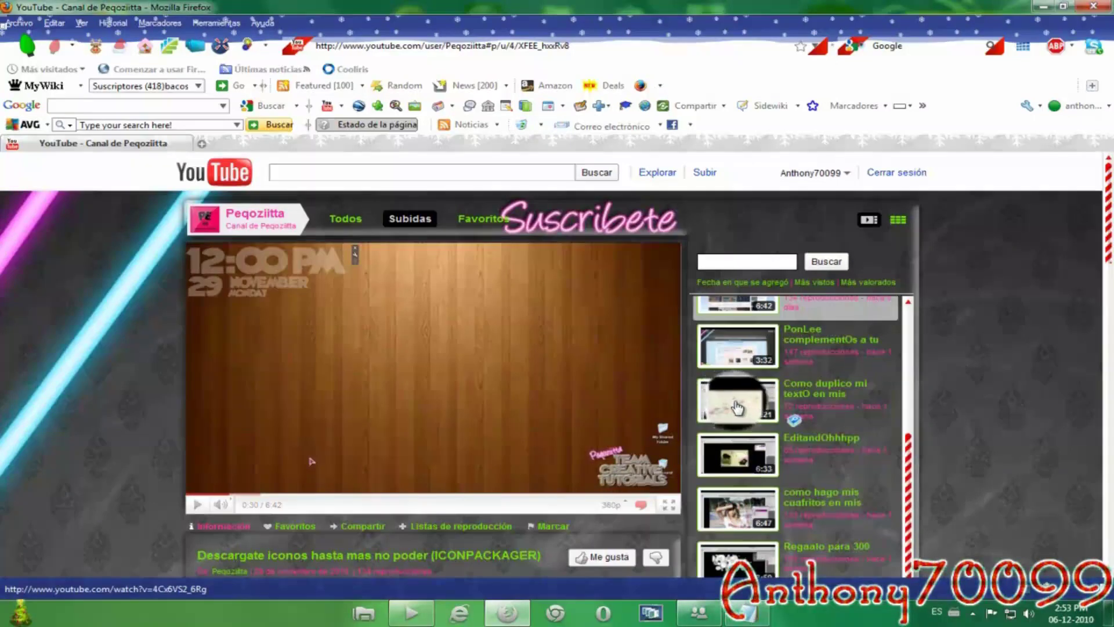
scroll(737, 412, "down", 1)
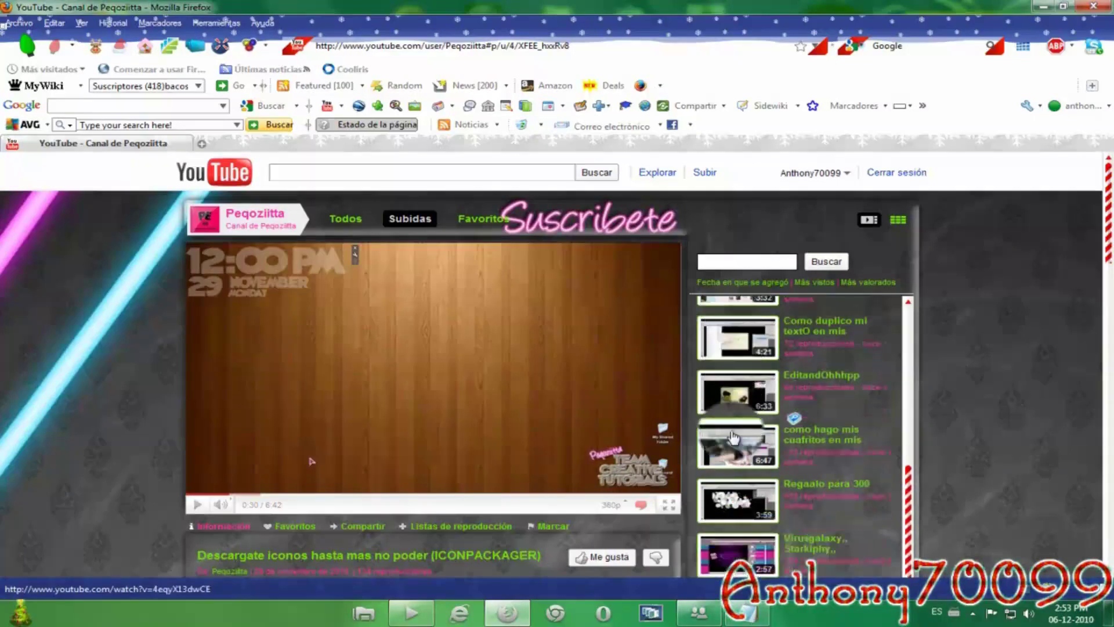
left_click(742, 552)
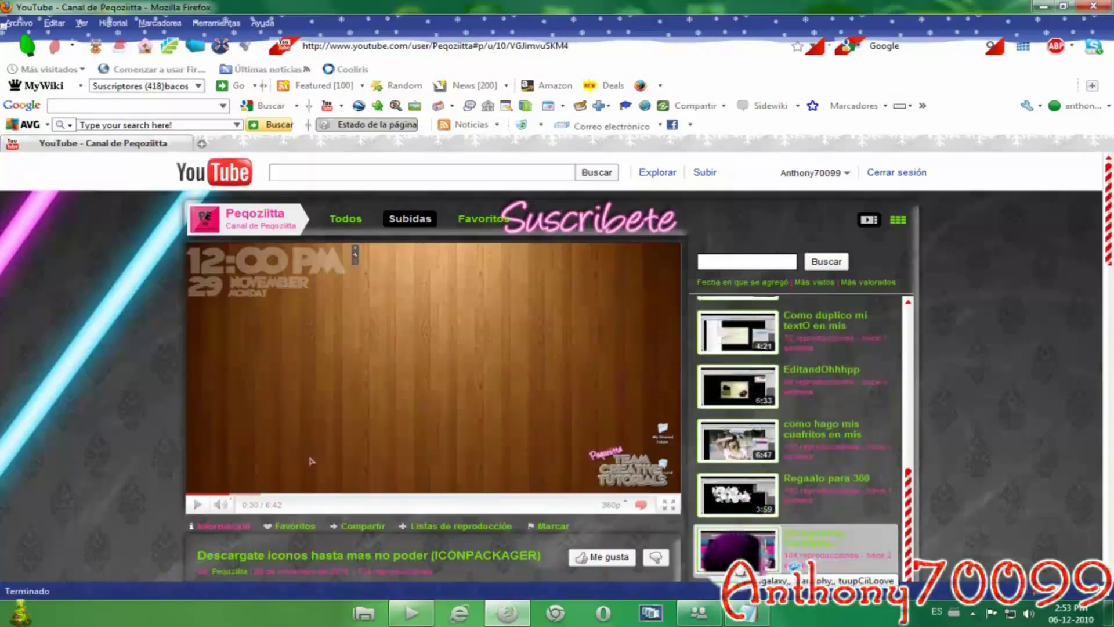